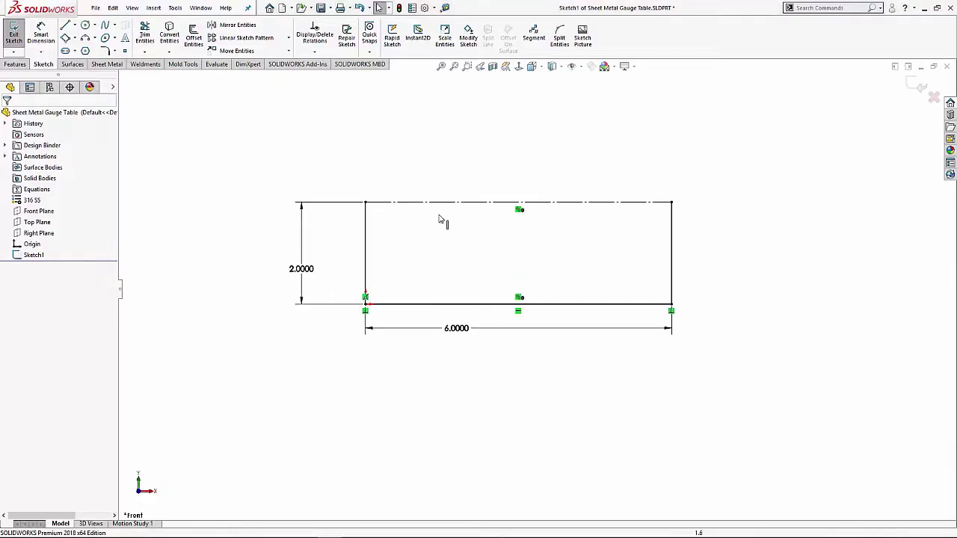
- Show the Sheet Metal tools while the 6.0000 by 2.0000 rectangle sketch stays open
click(105, 65)
- Start a Base Flange 5 in deep (Blind) with Use gauge table turned on
click(16, 36)
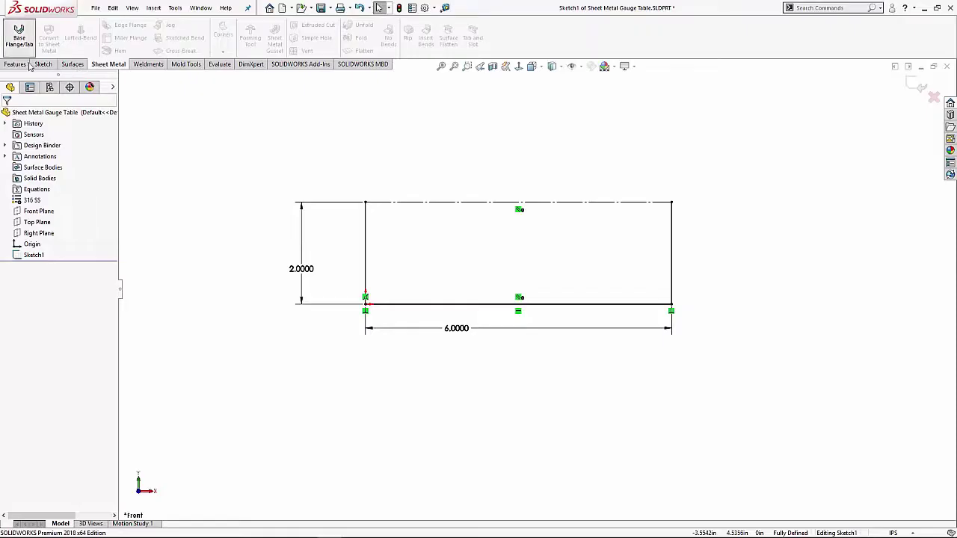
drag(60, 164, 1, 155)
text(5)
key(Return)
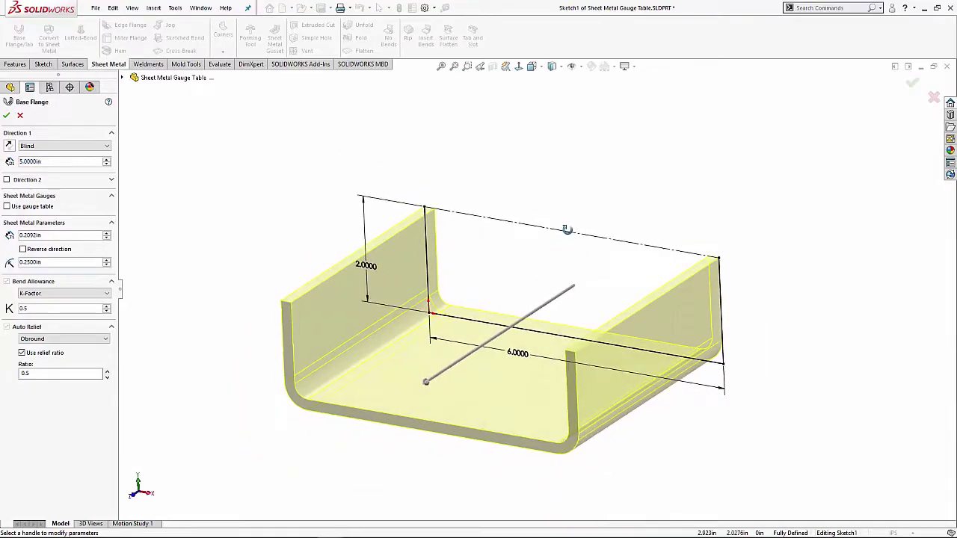
click(7, 206)
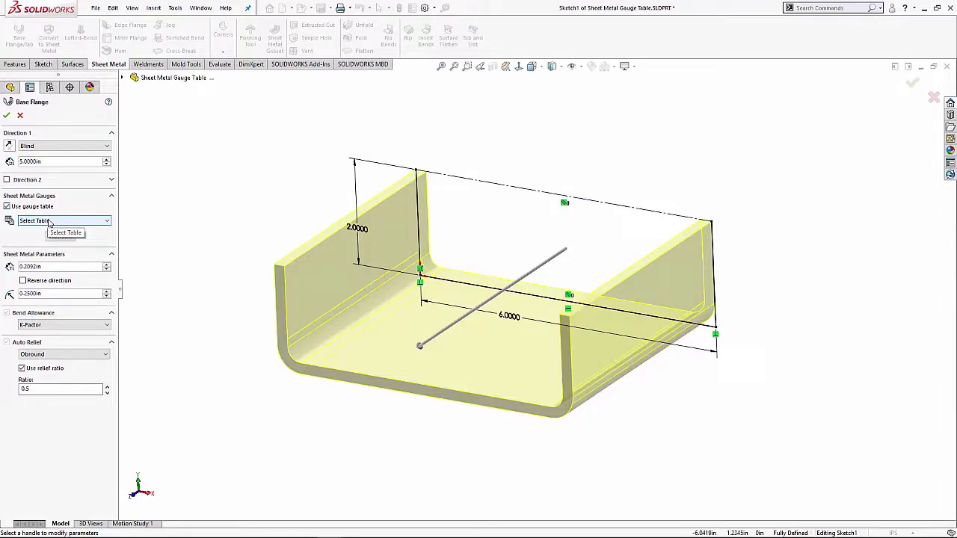
- Choose the K-FACTOR INCHES SAMPLE gauge table and try Gauge 5, then Gauge 4
click(49, 221)
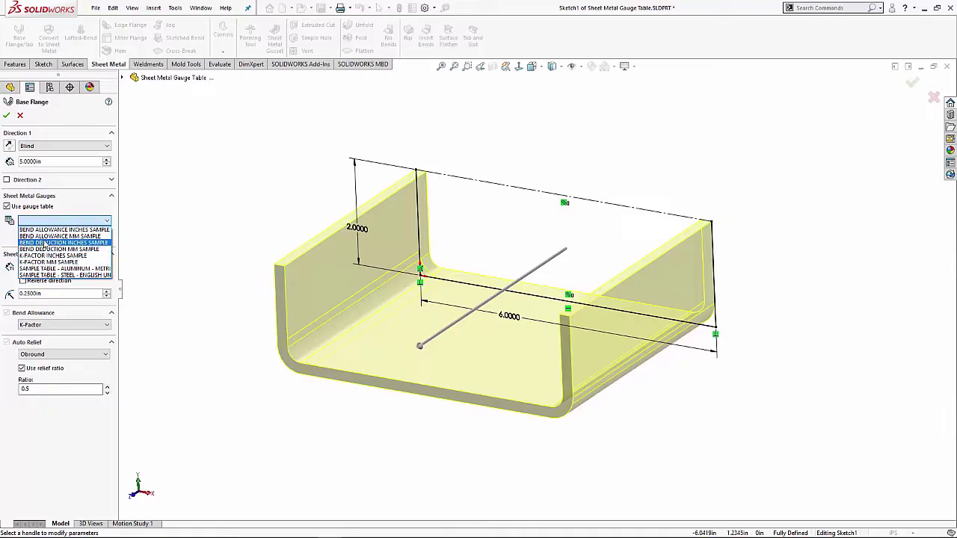
click(36, 257)
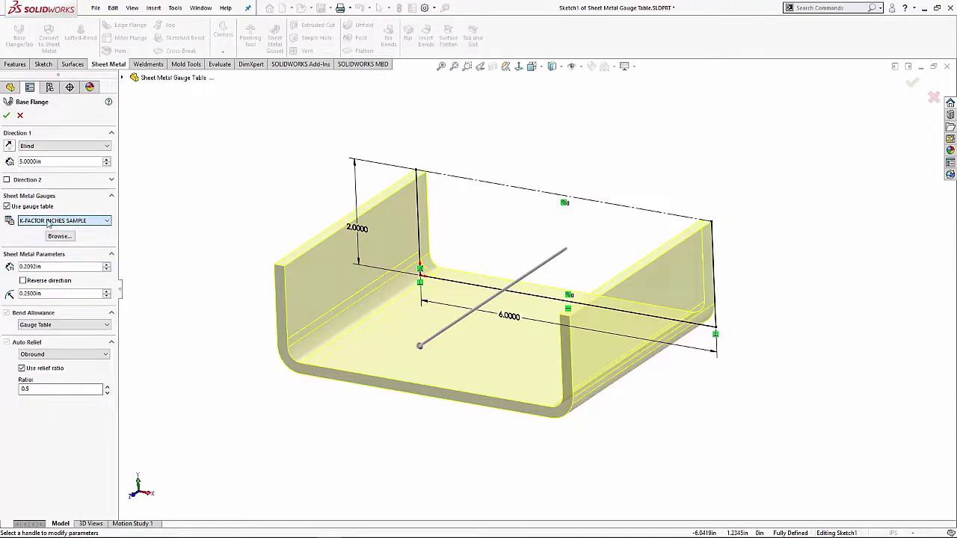
click(55, 281)
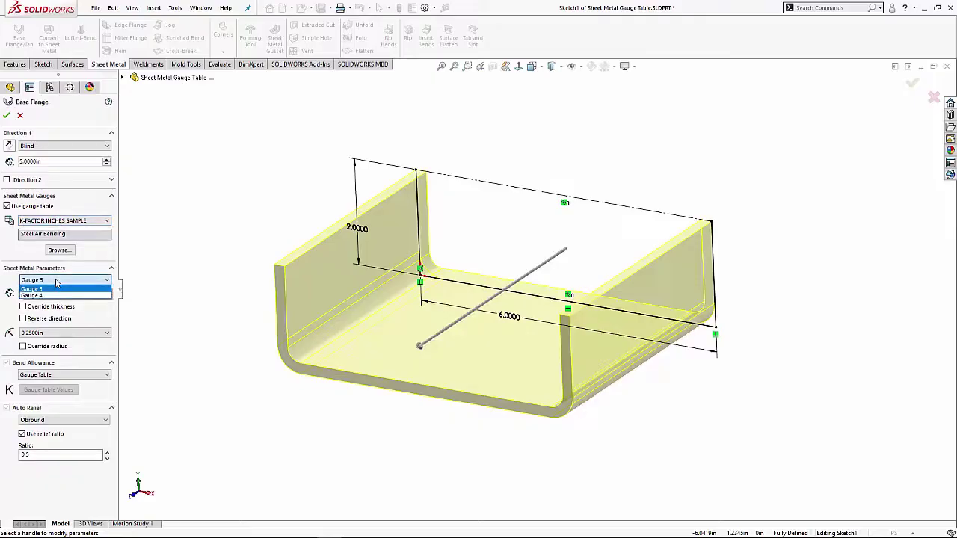
click(42, 294)
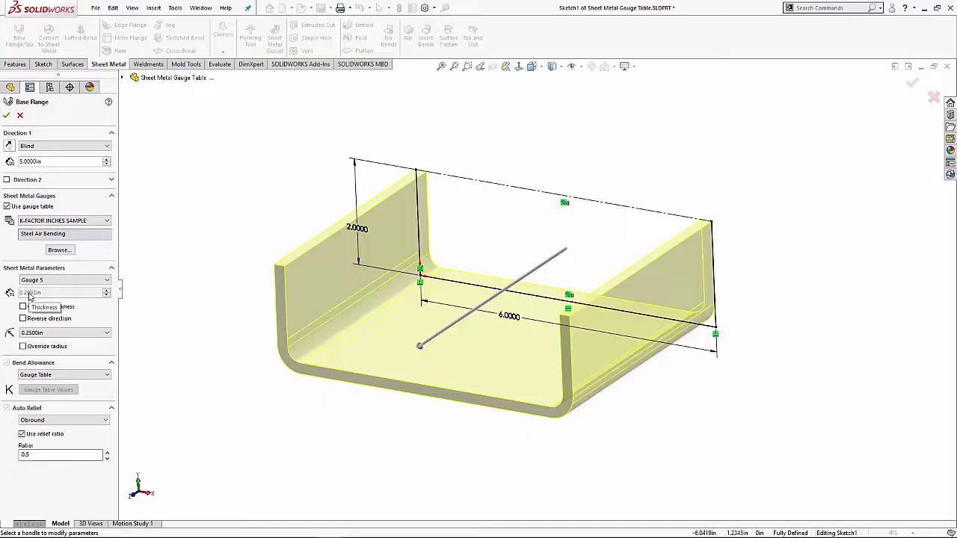
click(38, 280)
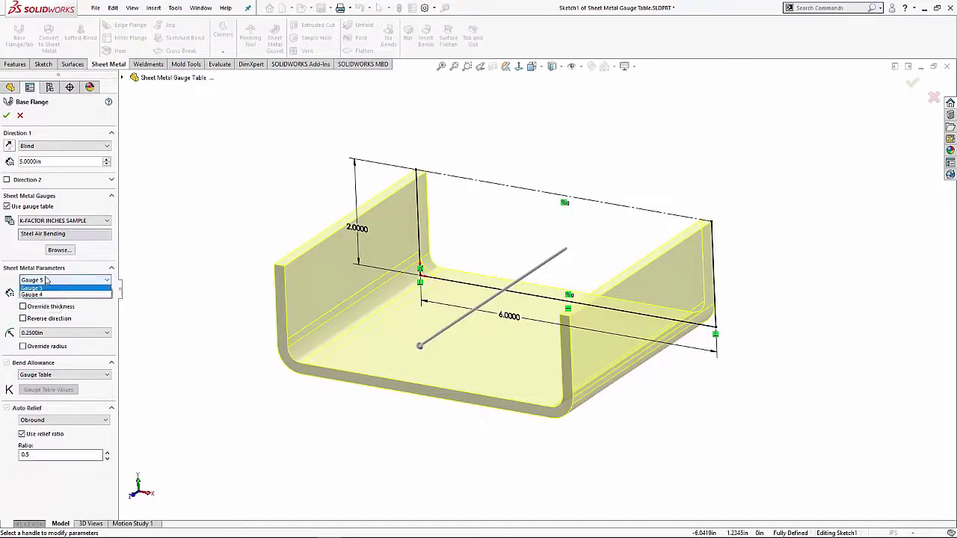
click(38, 298)
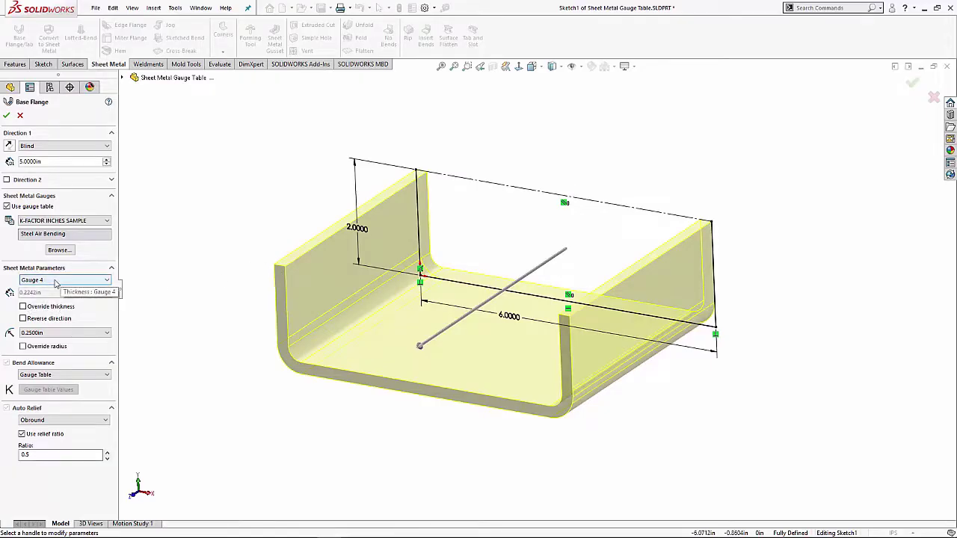
- Set K-Factor bend allowance, return to Gauge 5, create the flange, and open File Properties
click(52, 380)
click(46, 395)
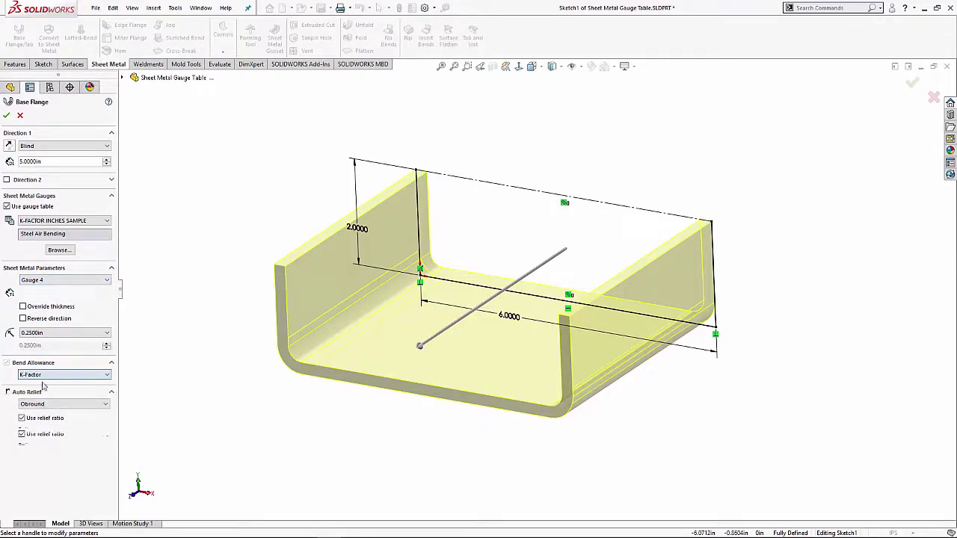
click(47, 281)
click(40, 290)
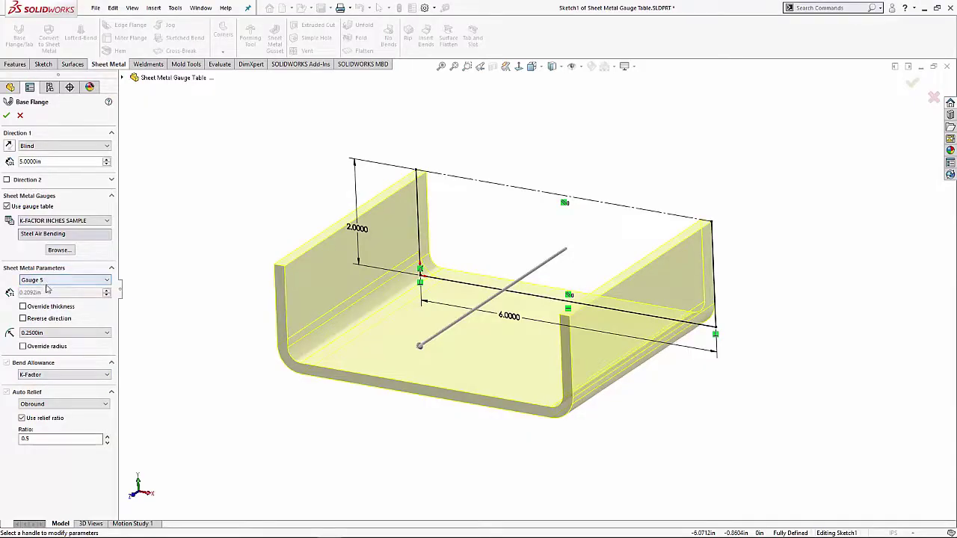
click(6, 115)
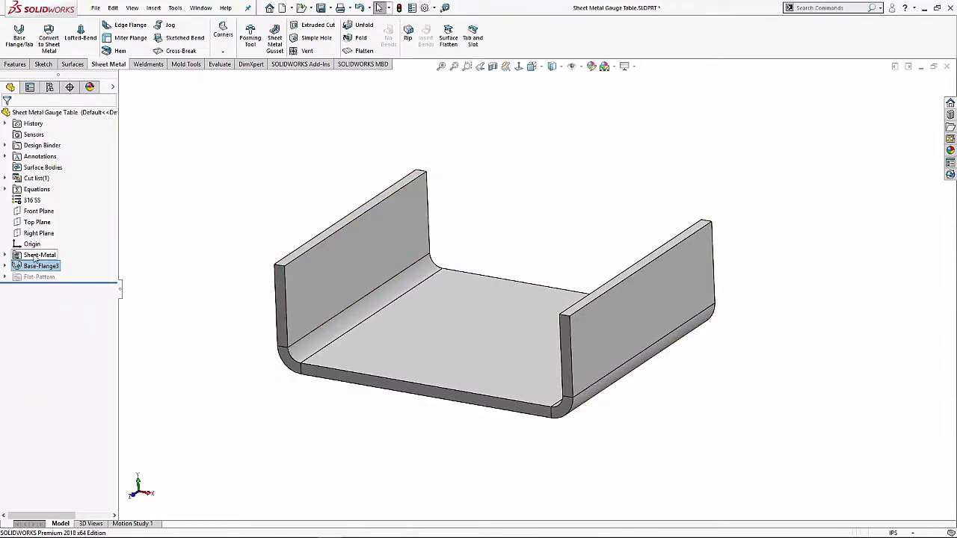
click(412, 8)
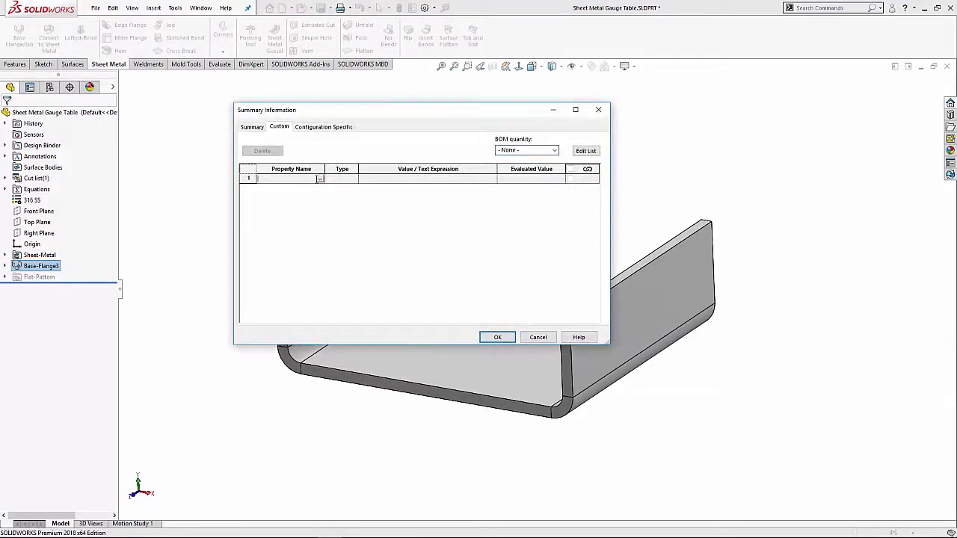
- Add a Material custom property linked to the part material, 316 SS
click(320, 181)
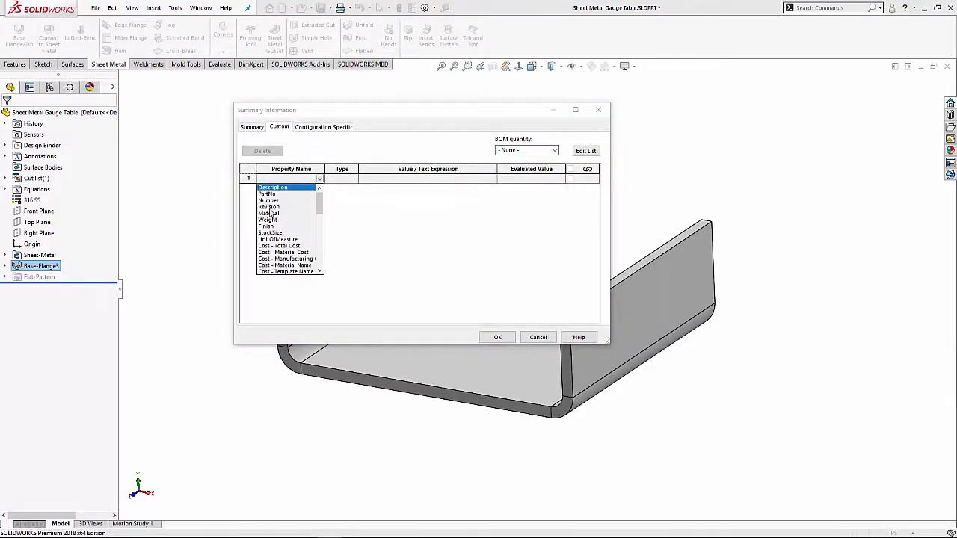
click(270, 213)
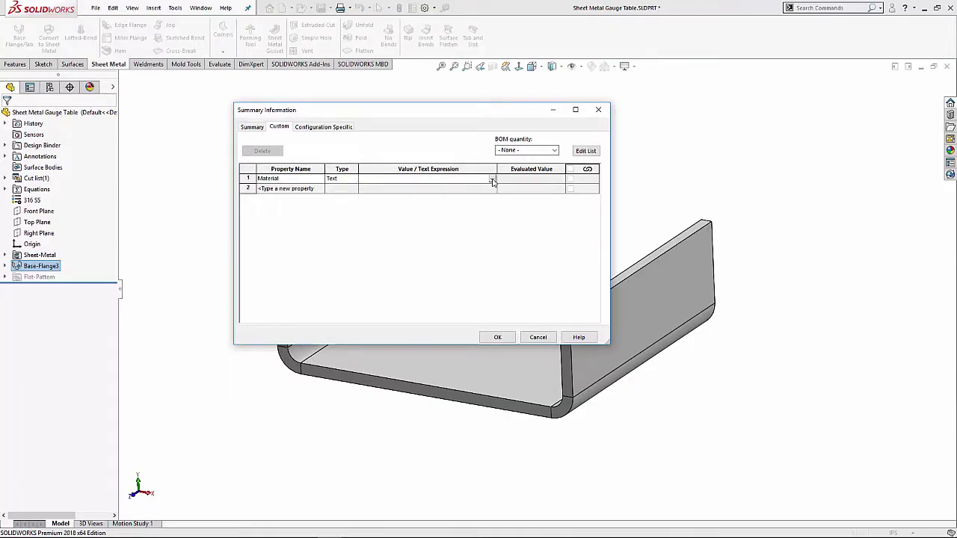
click(492, 179)
click(374, 194)
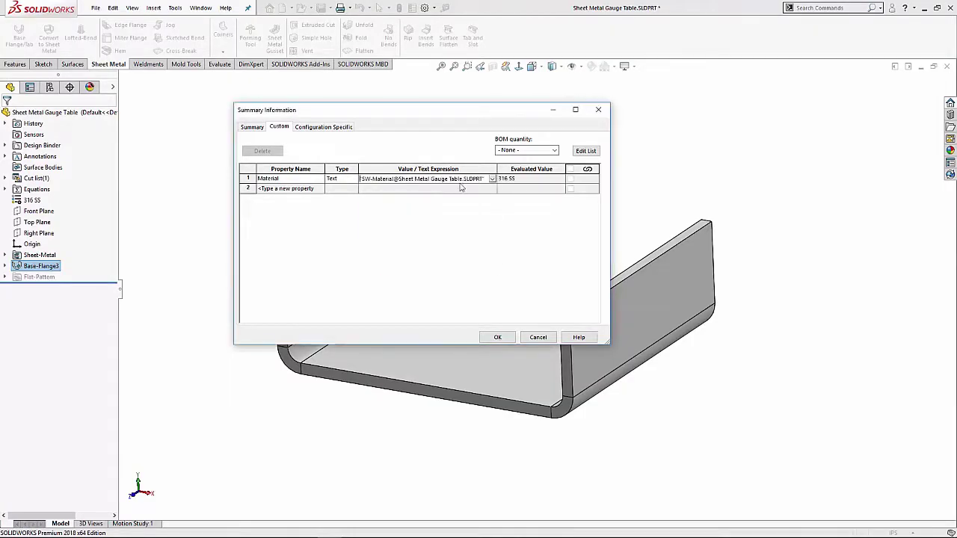
- Add a GA custom property linked to the sheet Thickness, evaluating to 0.2092
click(305, 189)
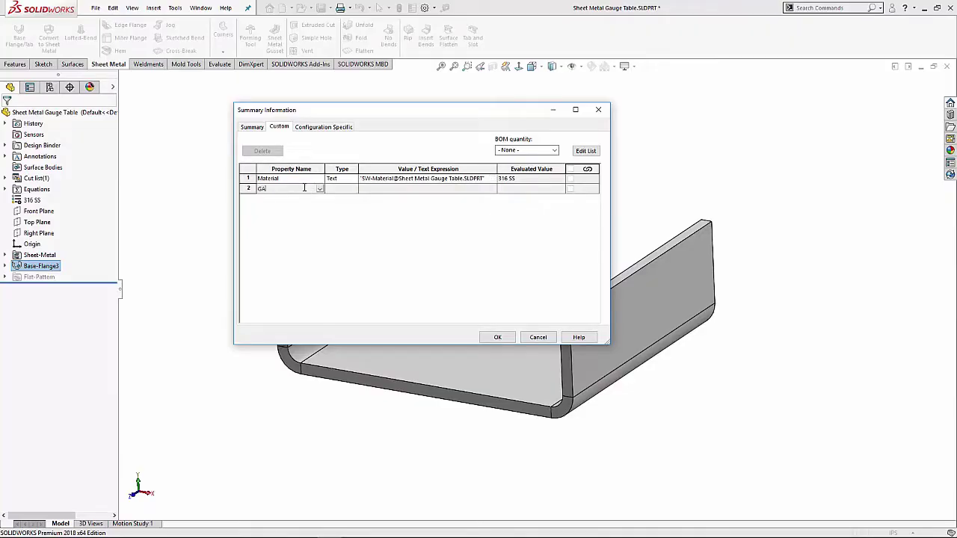
click(367, 192)
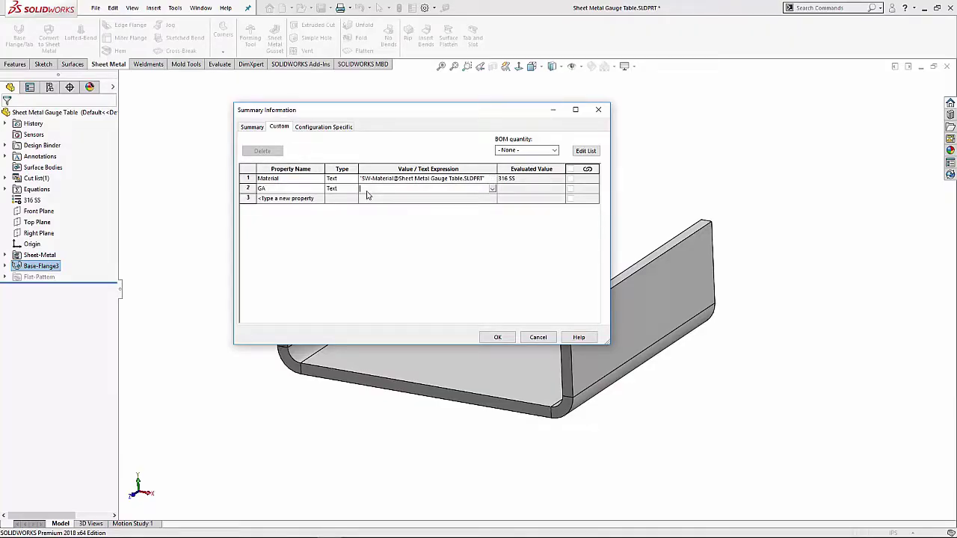
click(492, 189)
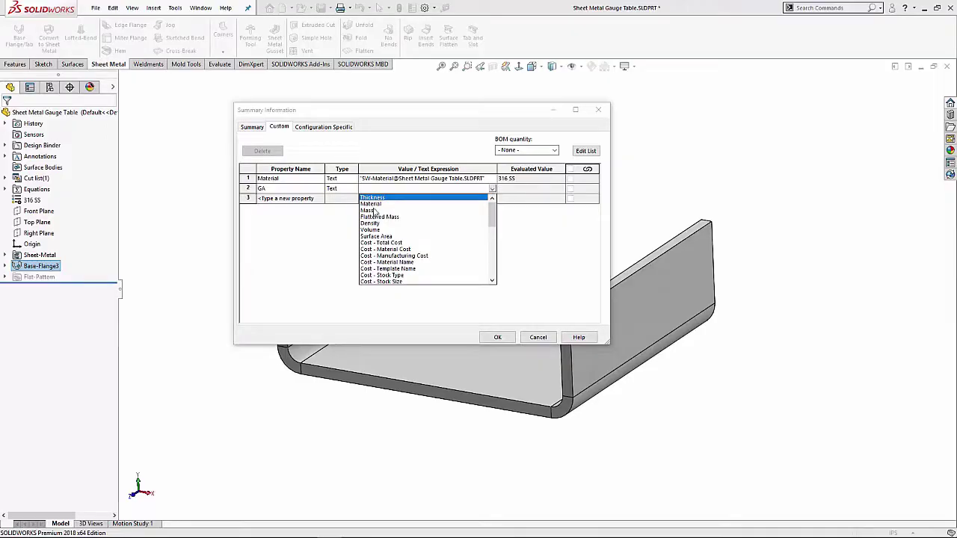
scroll(456, 224, down, 8)
scroll(453, 216, up, 8)
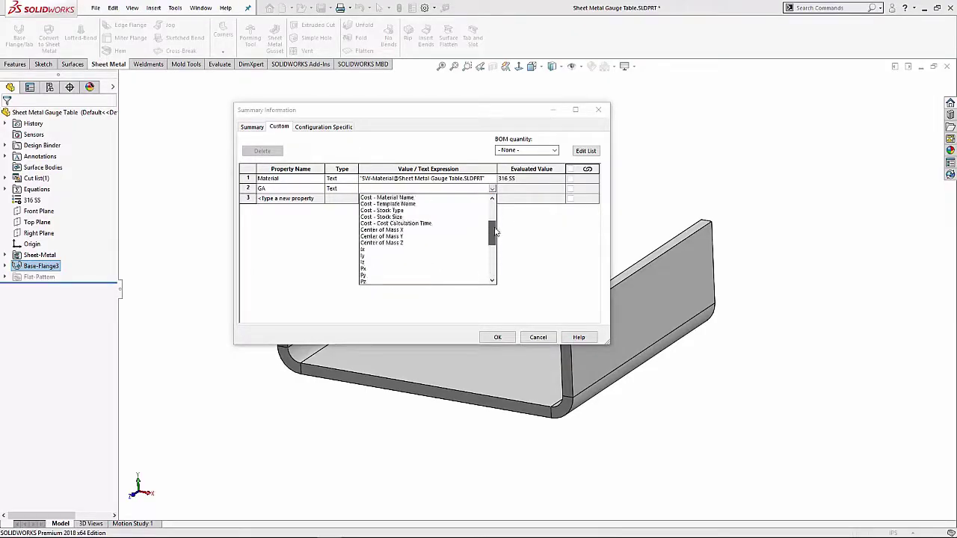
click(380, 198)
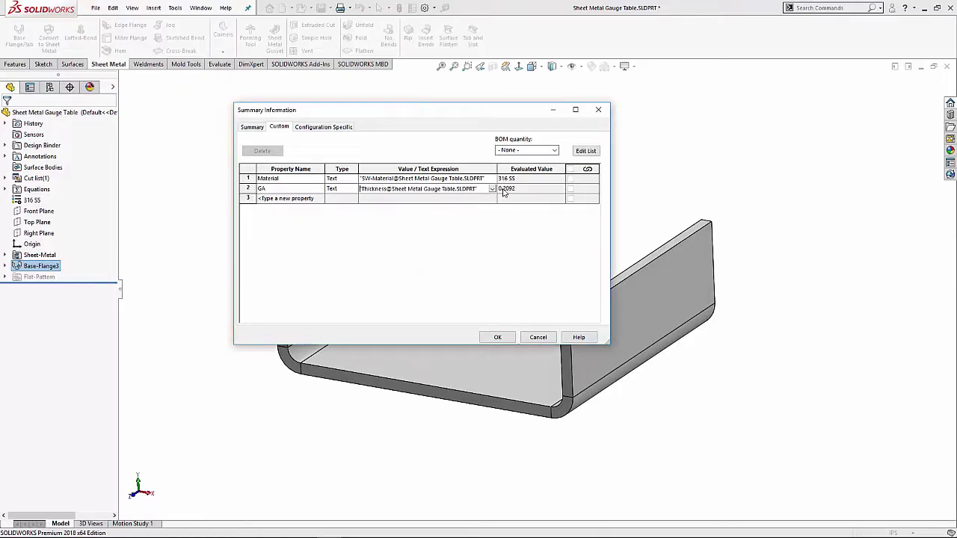
click(403, 199)
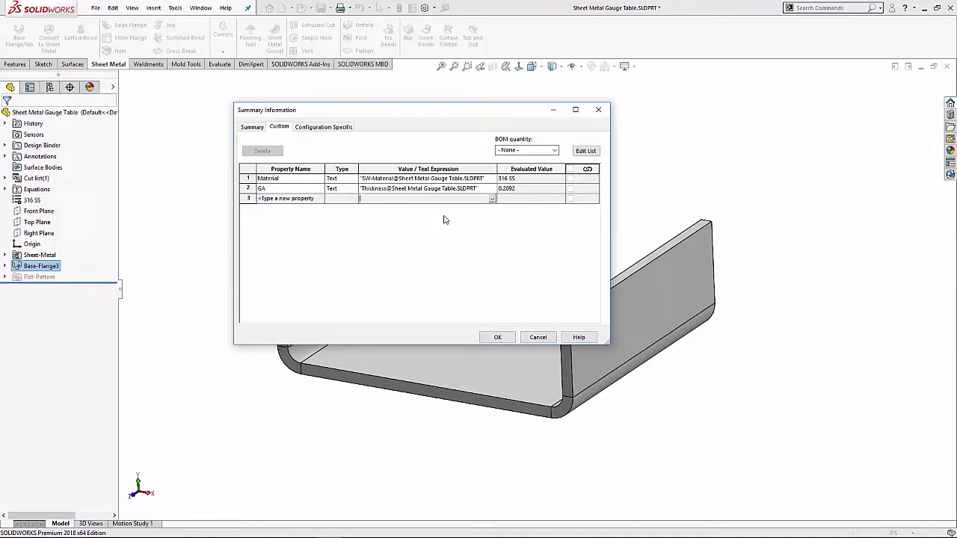
- Close the properties, expand Equations, and open Manage Equations to see Thickness 0.2092in
click(497, 337)
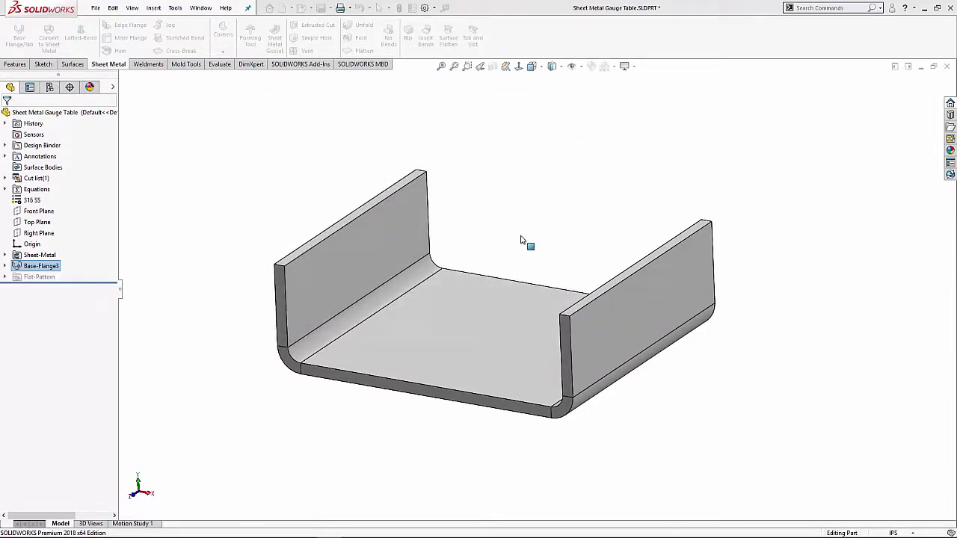
scroll(546, 261, down, 2)
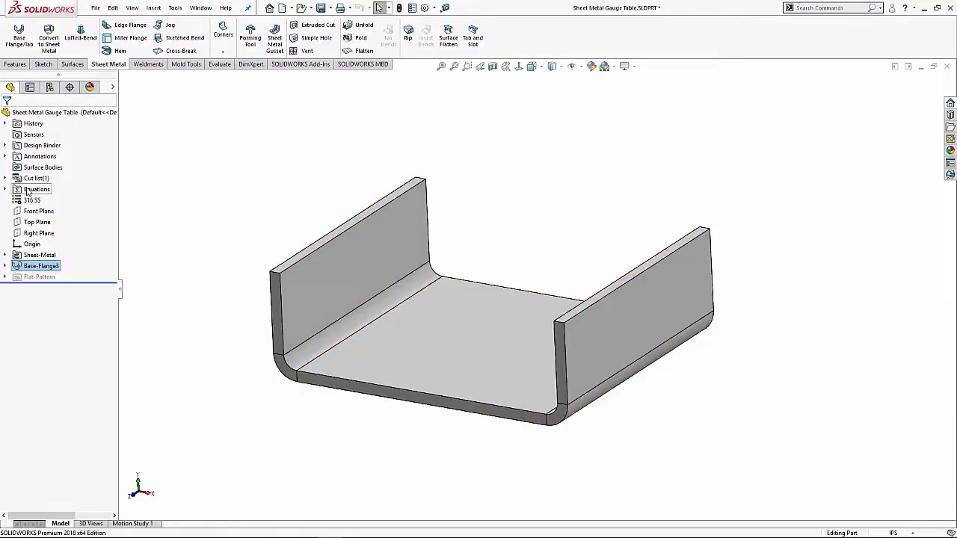
double_click(29, 192)
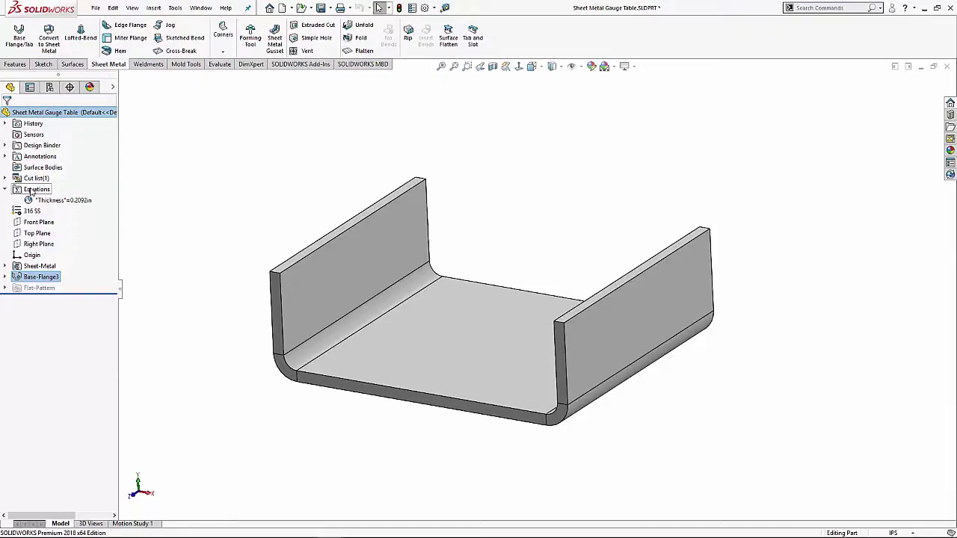
right_click(35, 192)
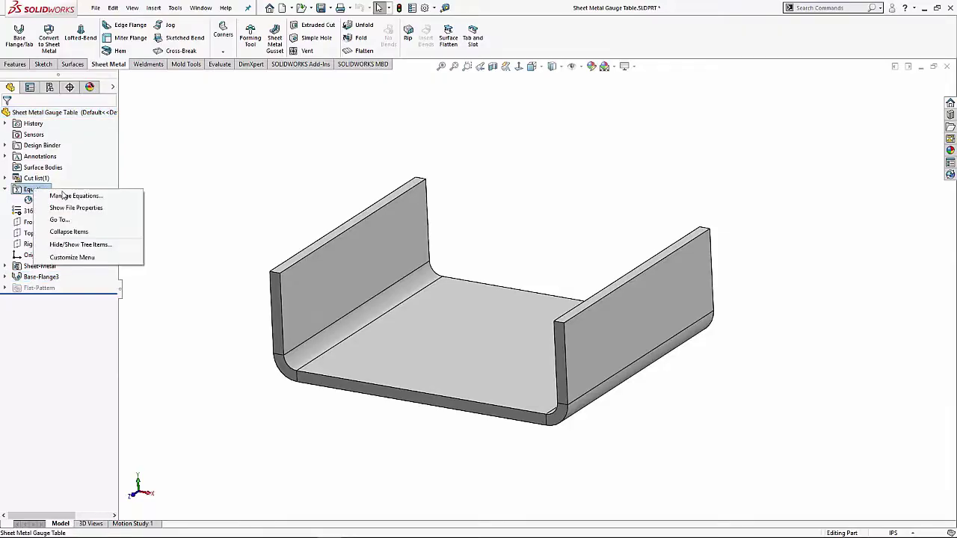
click(63, 196)
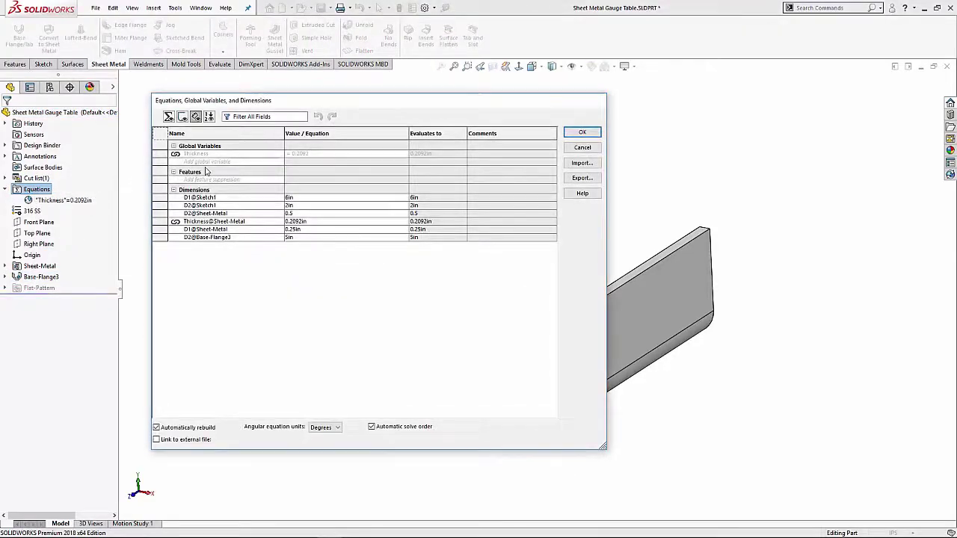
- Add a new global variable named G
click(204, 161)
text(GA)
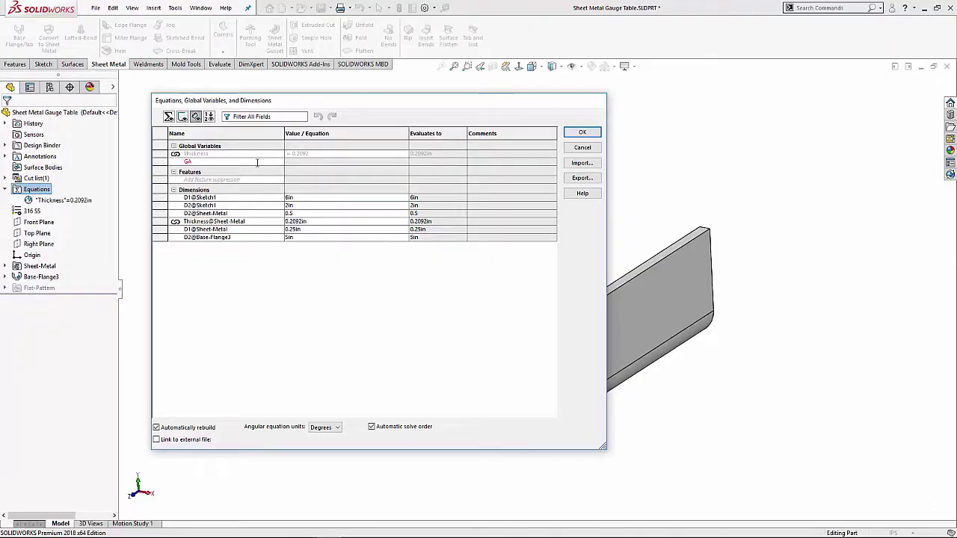
text(G)
click(298, 164)
- Define G as IIF("Thickness"=0.2092,5,4), apply the equations, and reopen File Properties
mouse_move(307, 181)
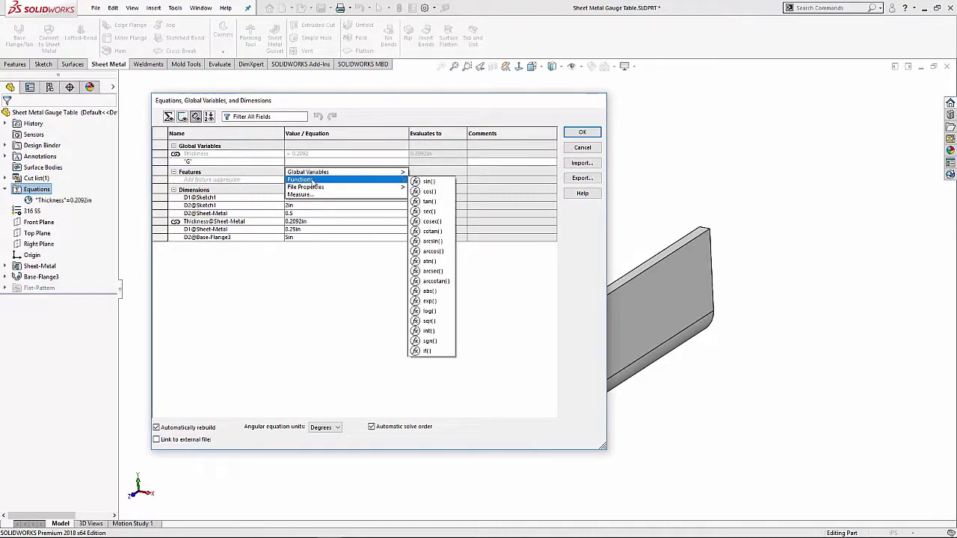
click(426, 351)
mouse_move(324, 176)
click(430, 174)
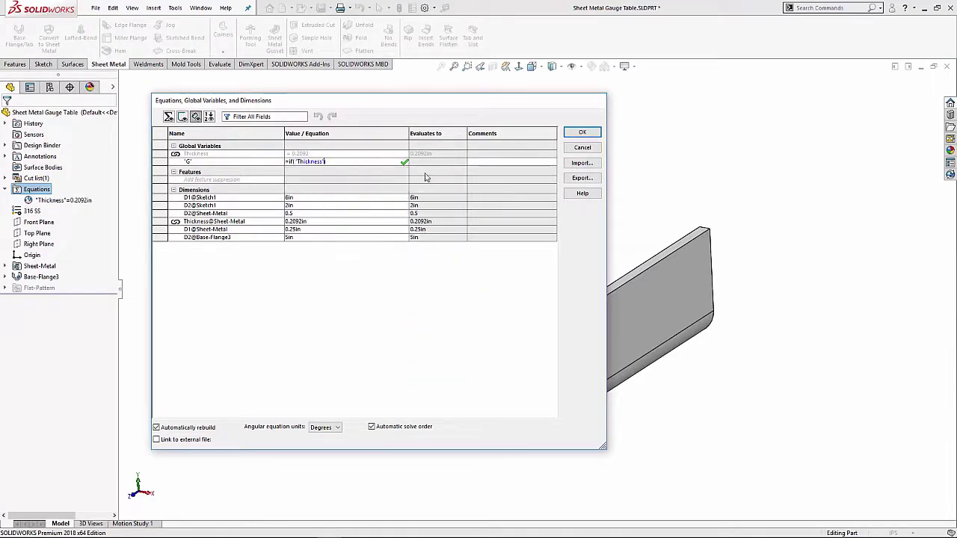
text(=)
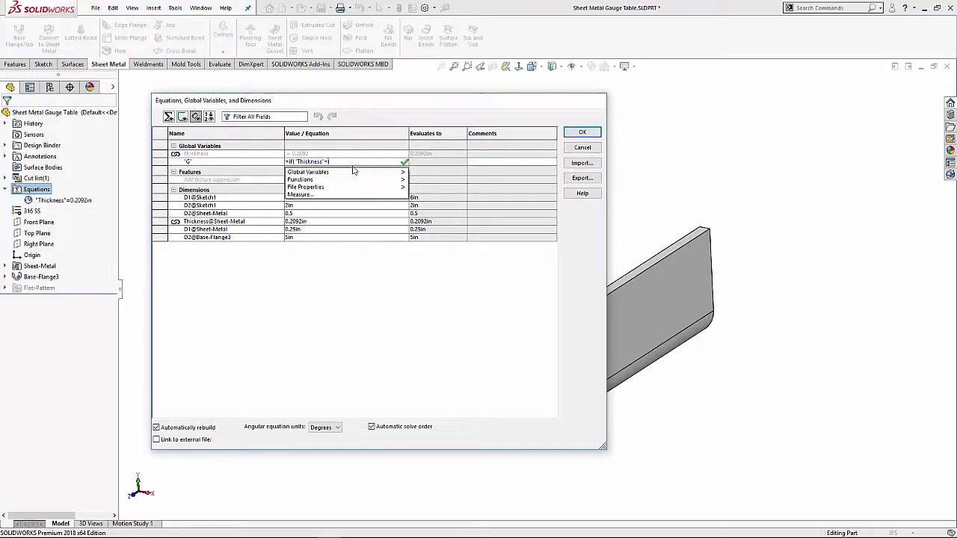
text(0.)
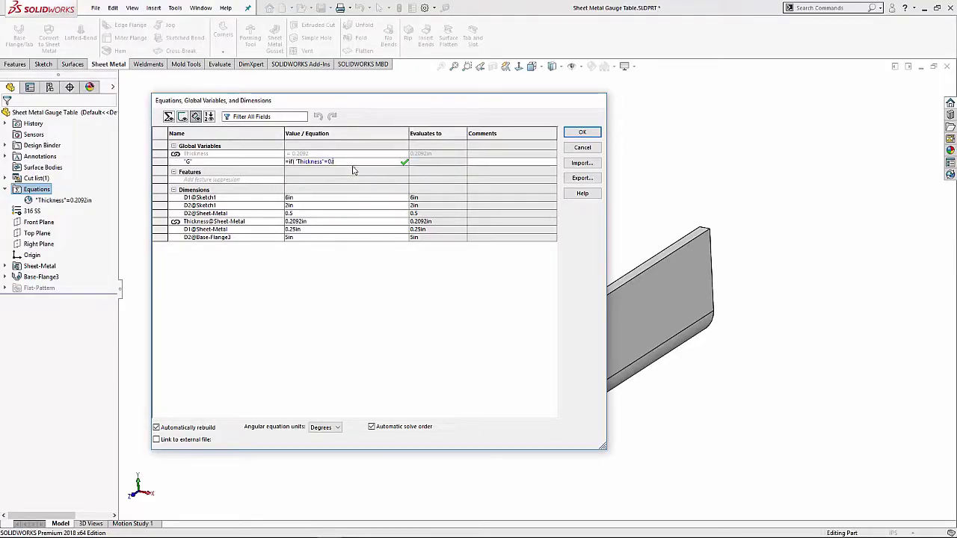
text(2)
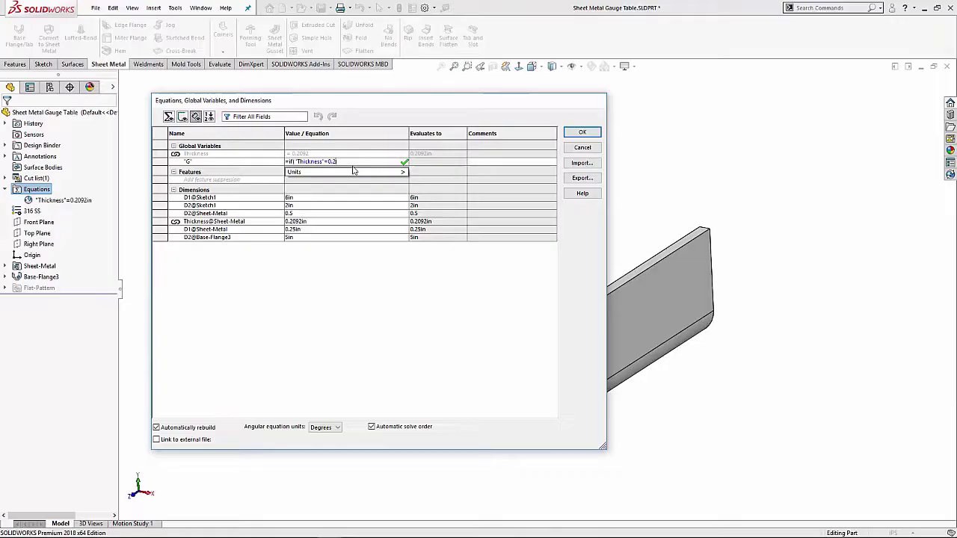
text(092,)
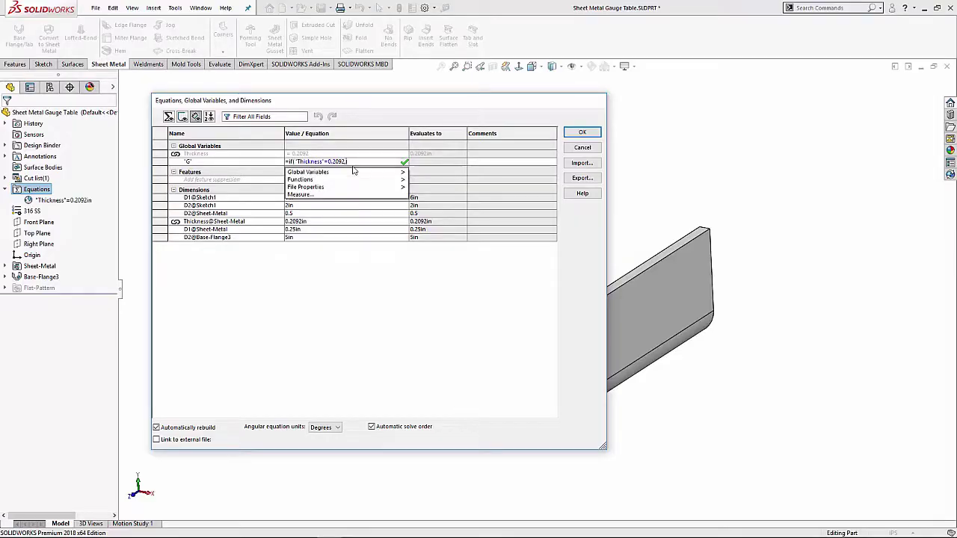
text(5)
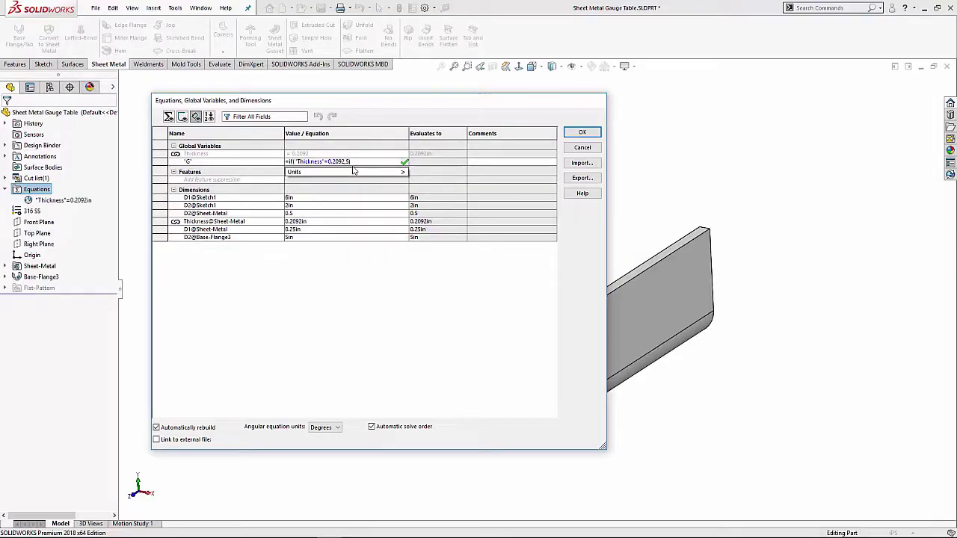
text(,)
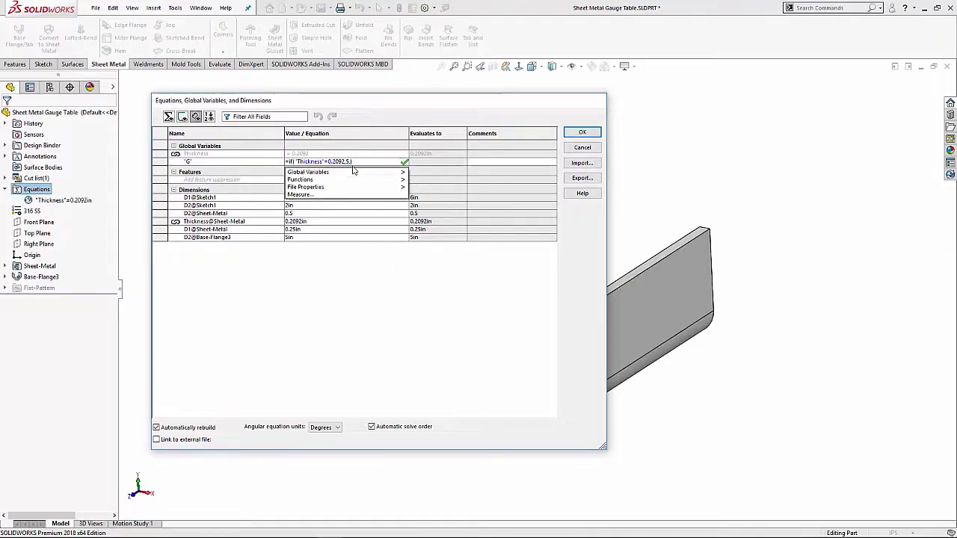
text(4))
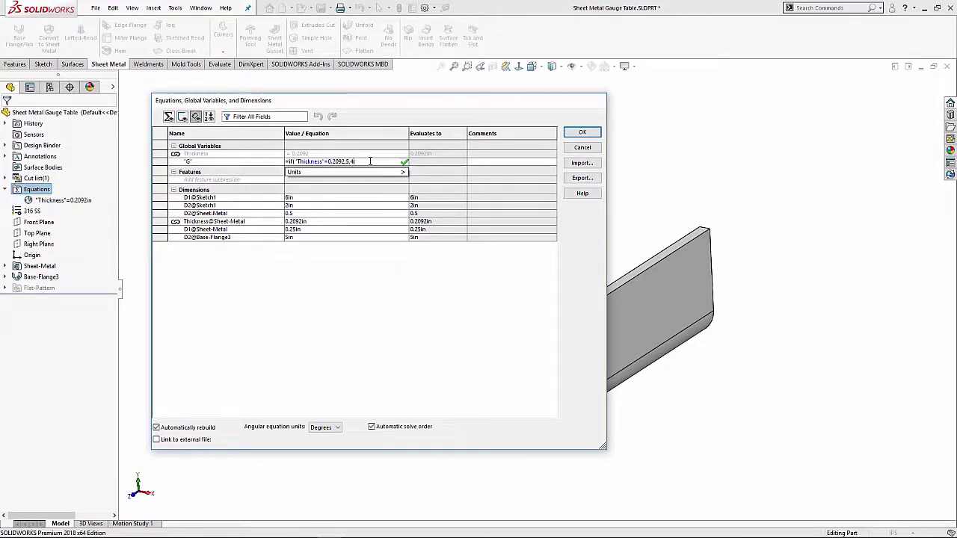
click(404, 162)
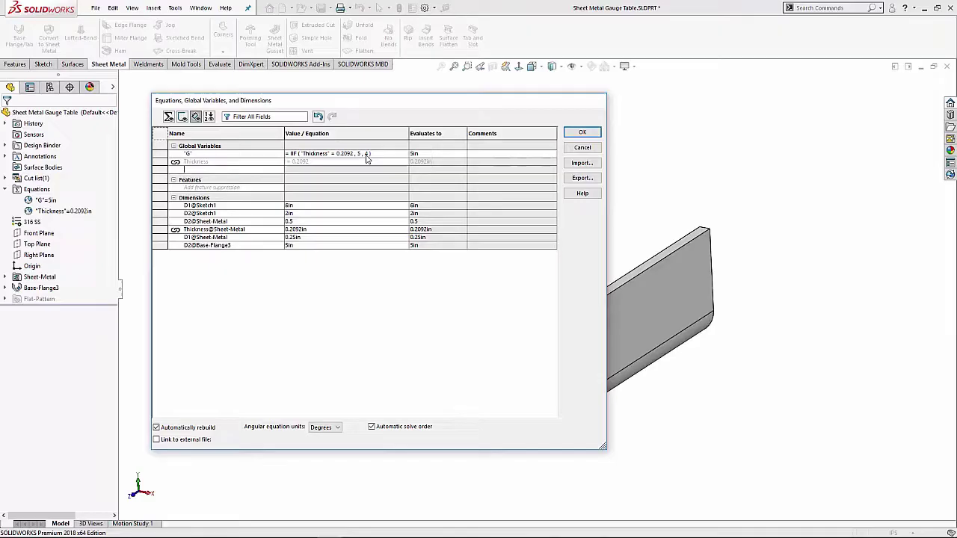
click(582, 132)
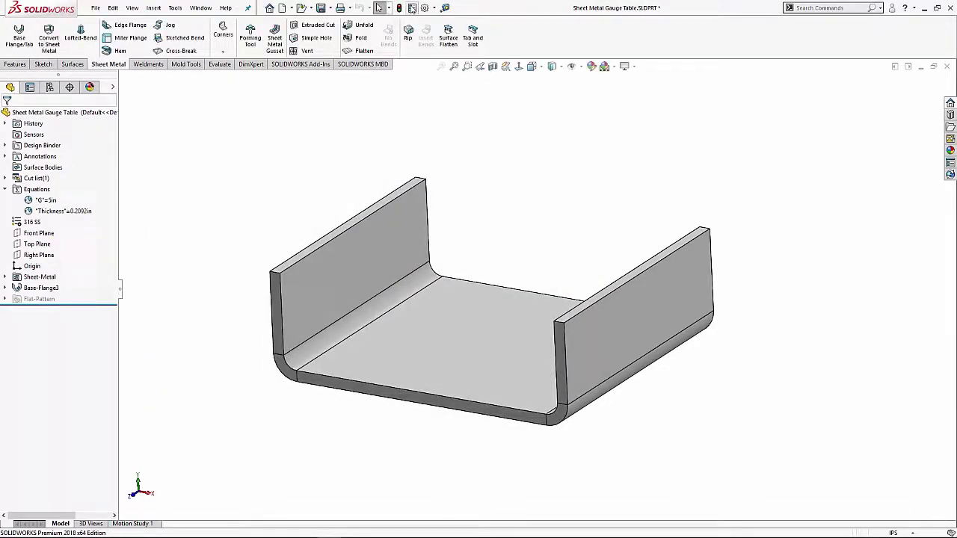
click(411, 8)
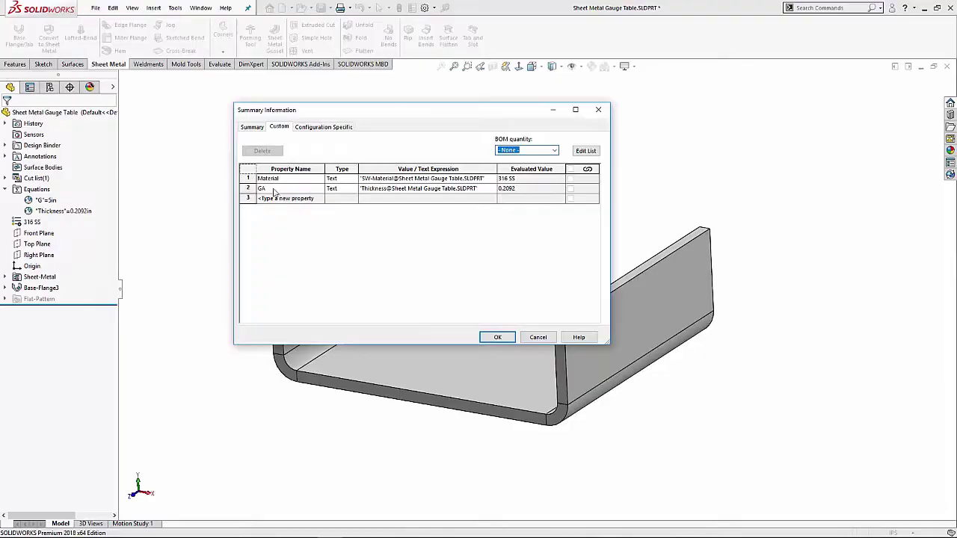
- Relink the GA property to variable G followed by GA, so it reads 5GA
click(484, 189)
key(BackSpace)
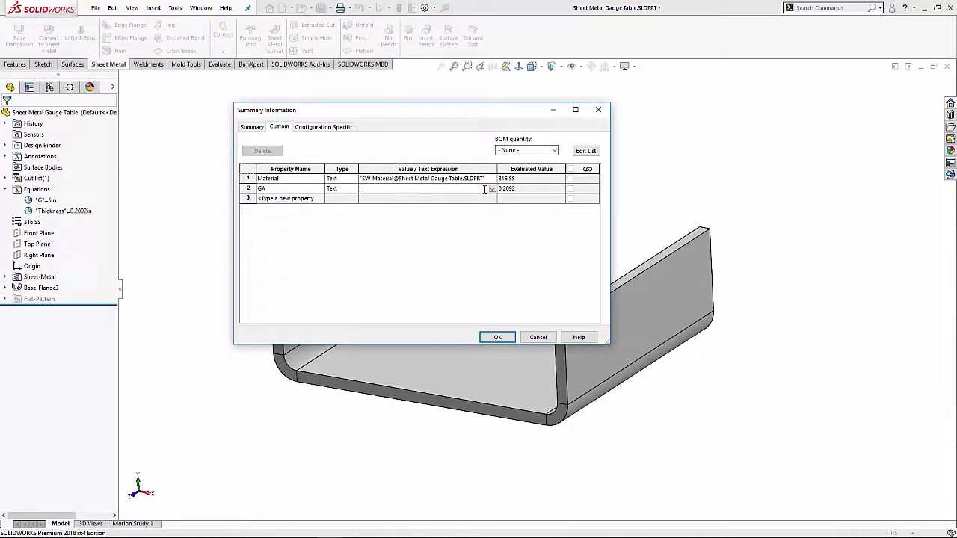
click(492, 189)
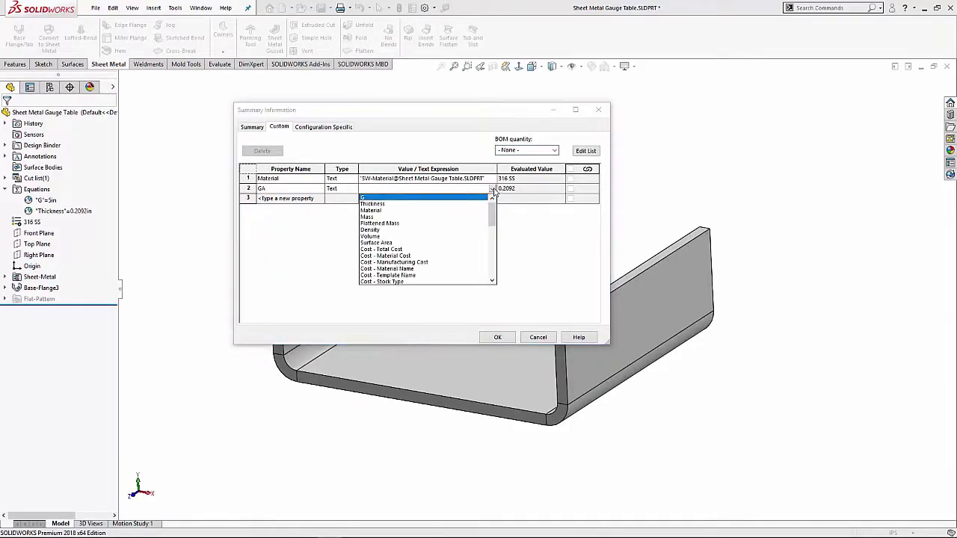
click(364, 198)
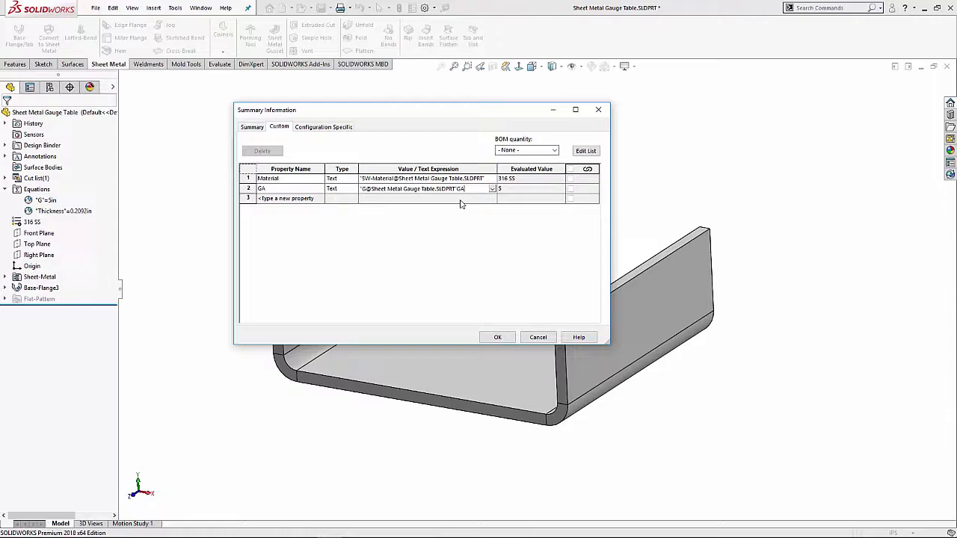
click(461, 201)
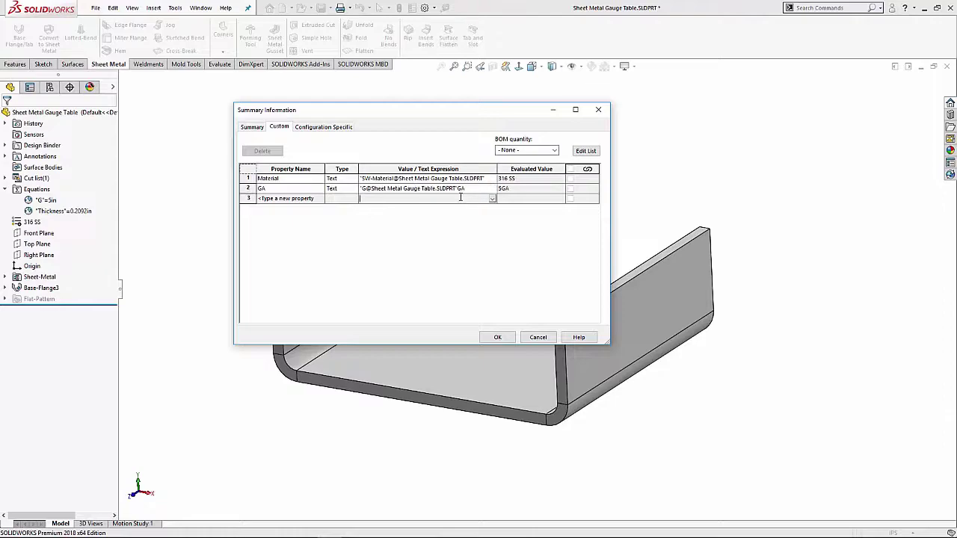
click(511, 335)
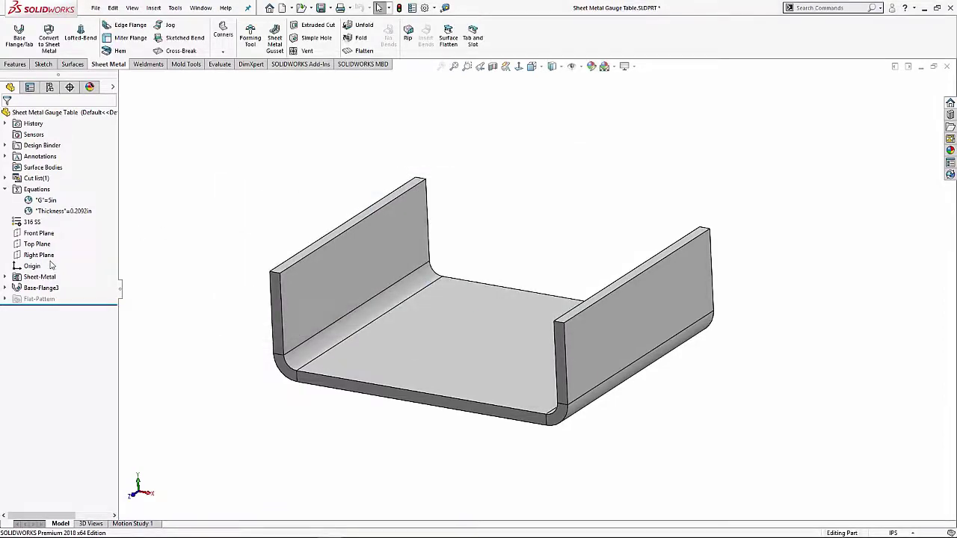
- Edit the Sheet-Metal feature to Gauge 4 and confirm G now evaluates to 4in
right_click(30, 277)
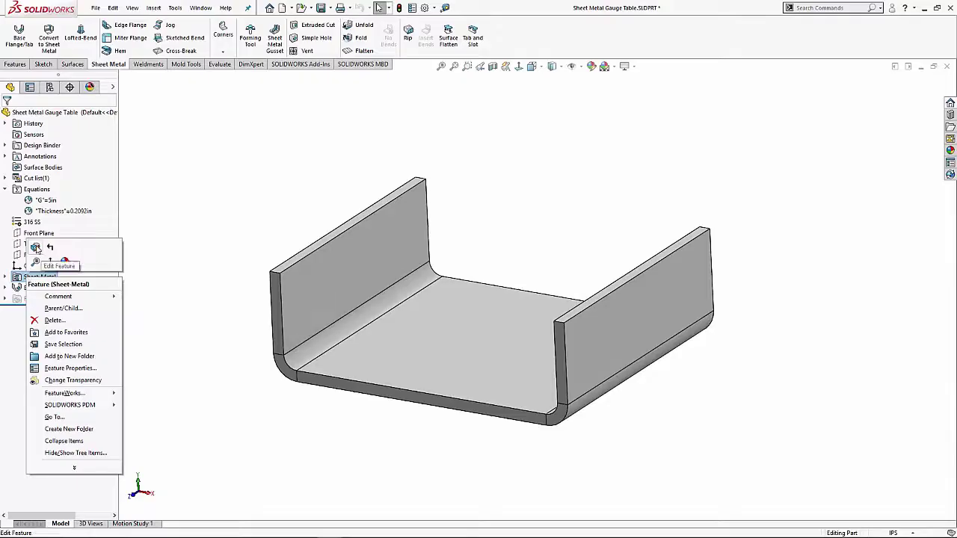
click(36, 248)
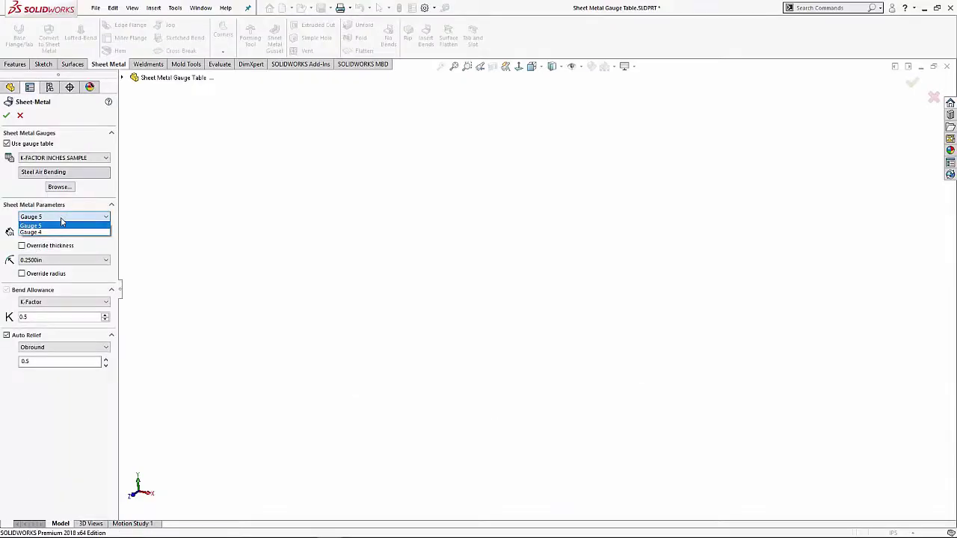
click(44, 232)
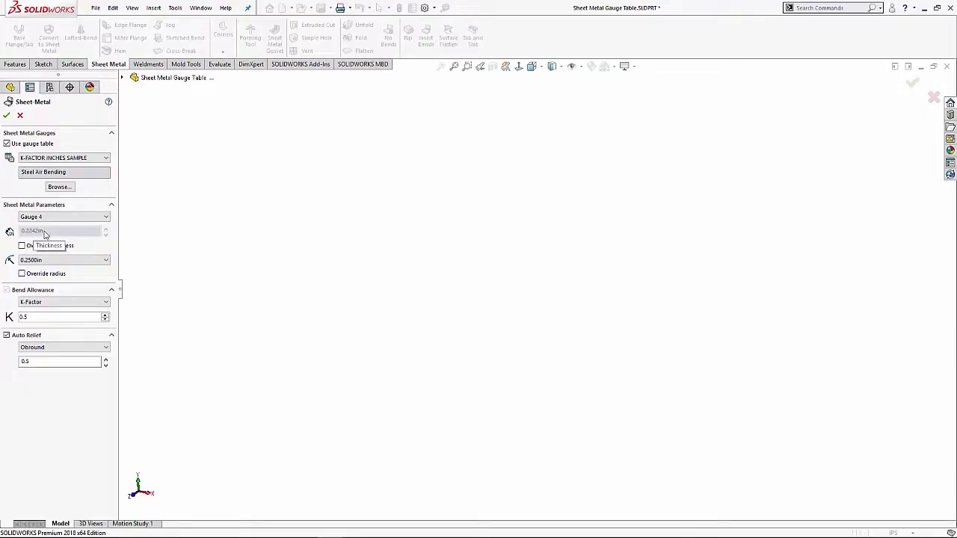
click(7, 117)
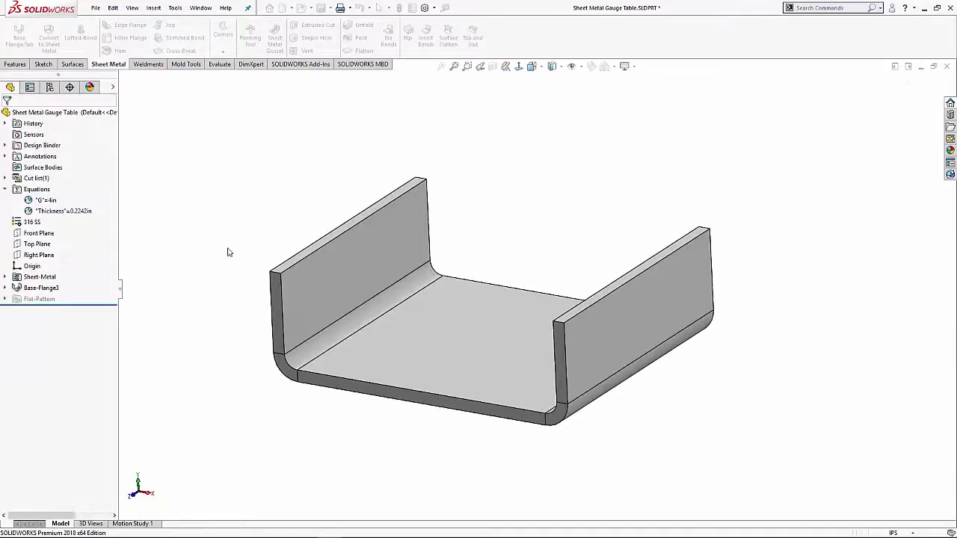
double_click(50, 201)
click(184, 204)
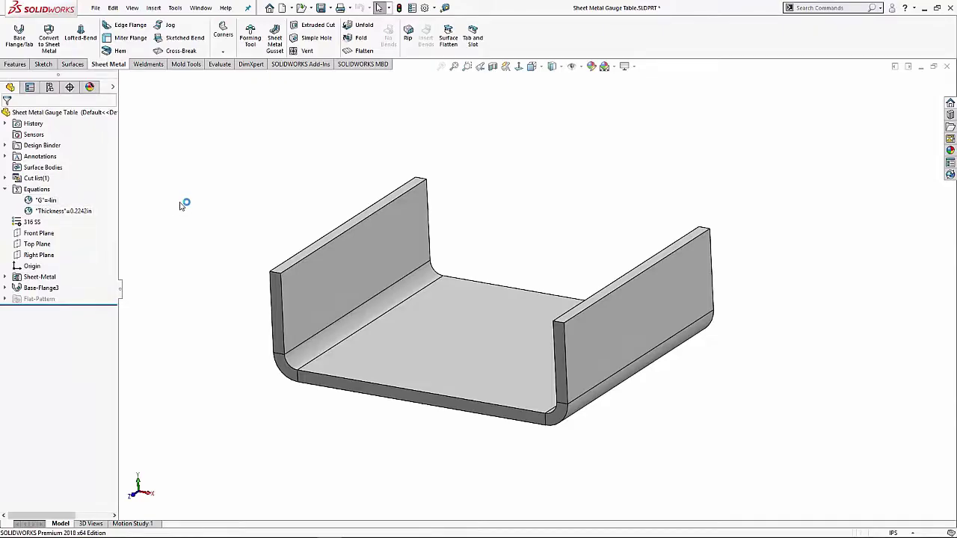
- Append the Material expression to the GA property so it evaluates to 4GA 316 SS
click(411, 7)
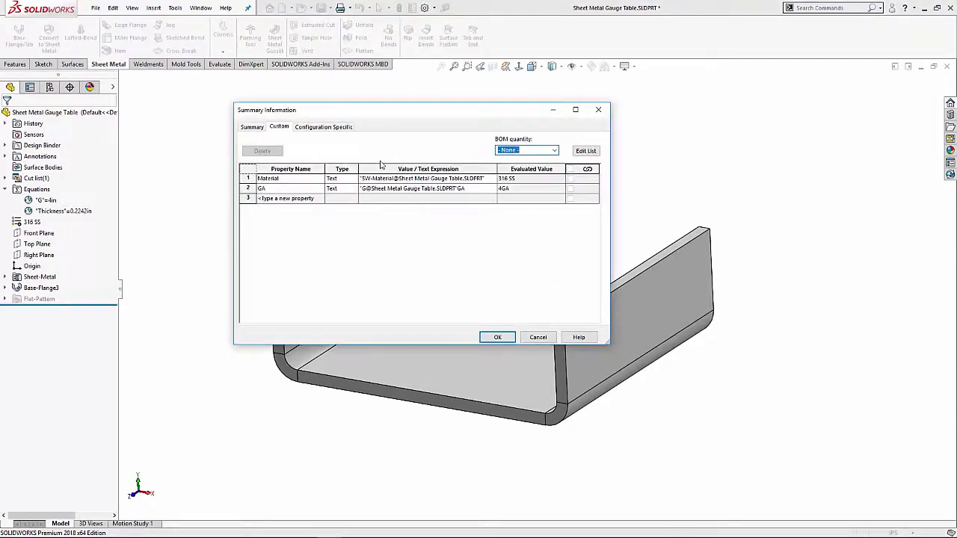
click(483, 181)
drag(484, 180, 352, 179)
key(ctrl+c)
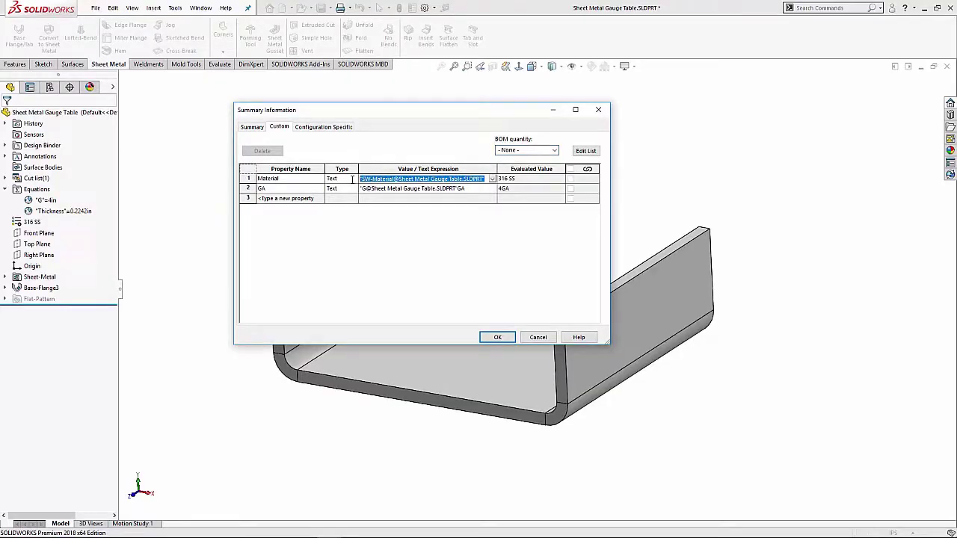
click(479, 190)
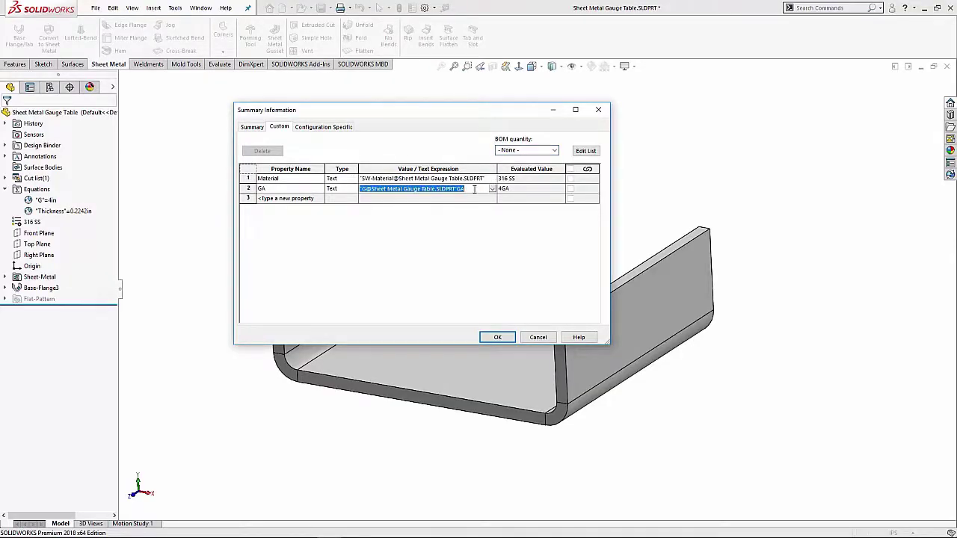
click(472, 189)
key(ctrl+v)
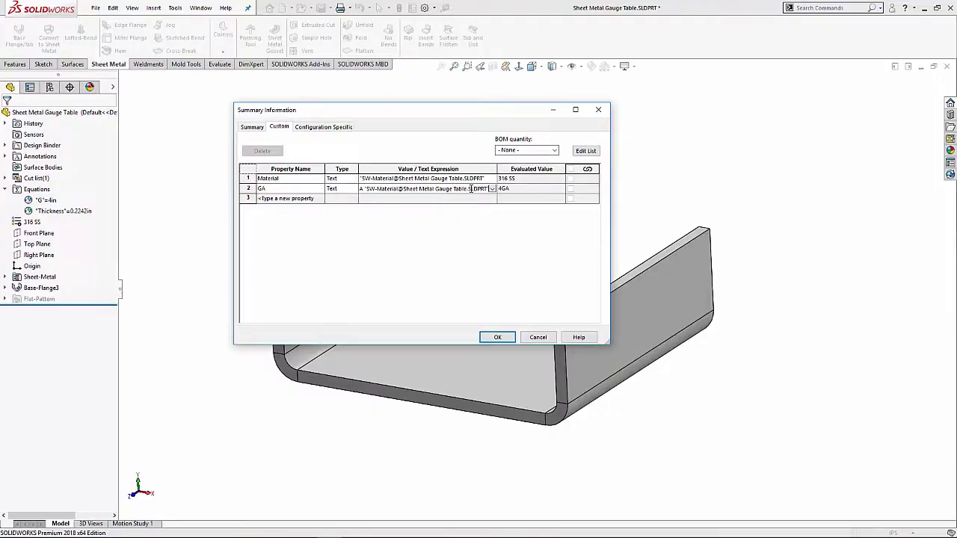
key(ctrl+a)
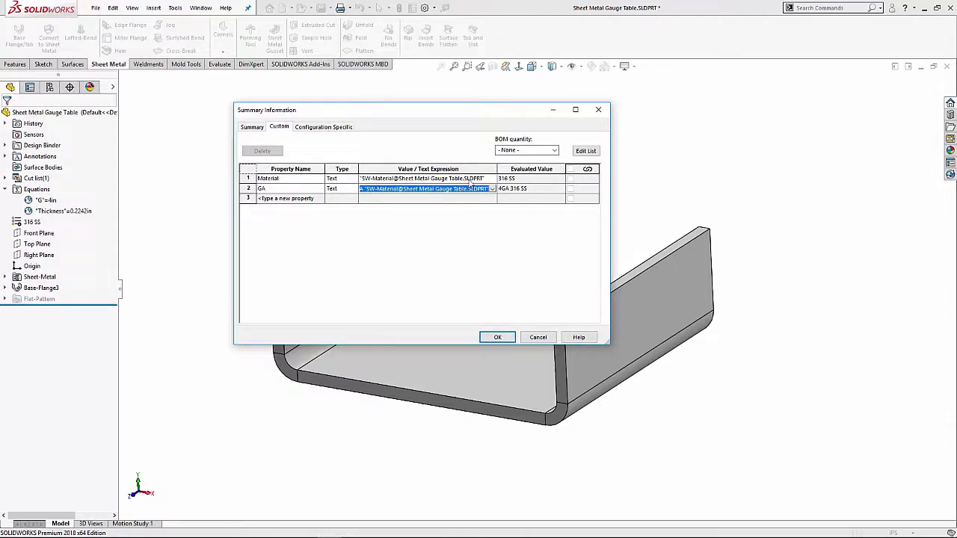
click(497, 338)
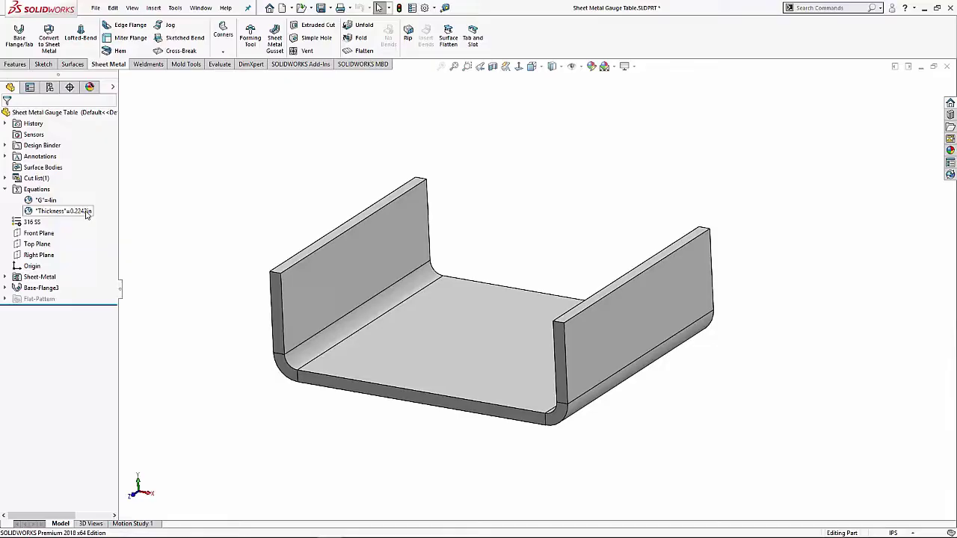
- Check the document units remain IPS, then open the Window menu's document list
click(894, 532)
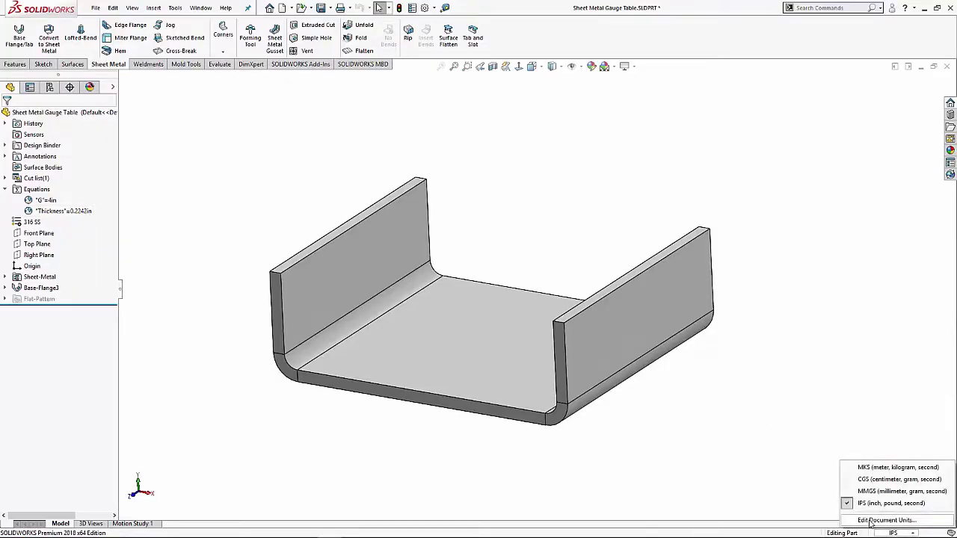
click(869, 521)
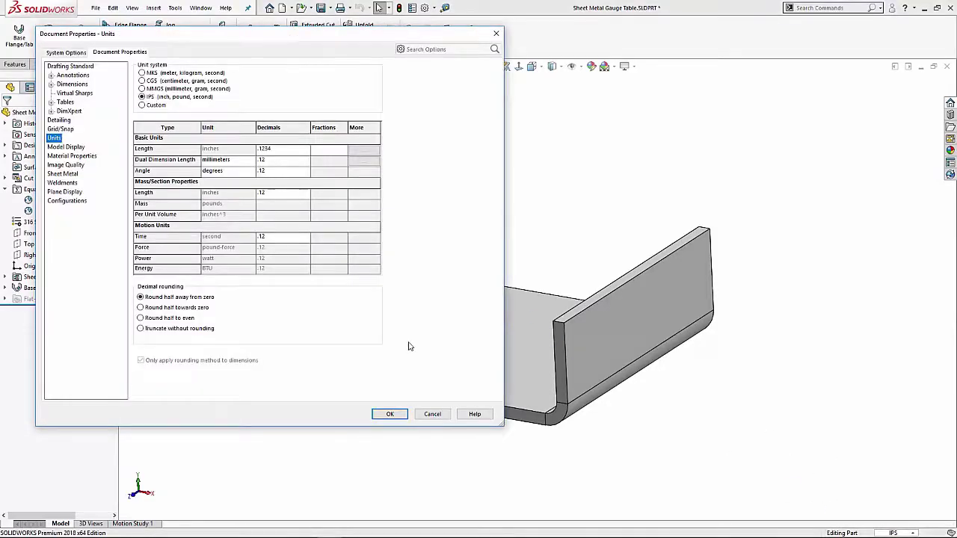
click(418, 415)
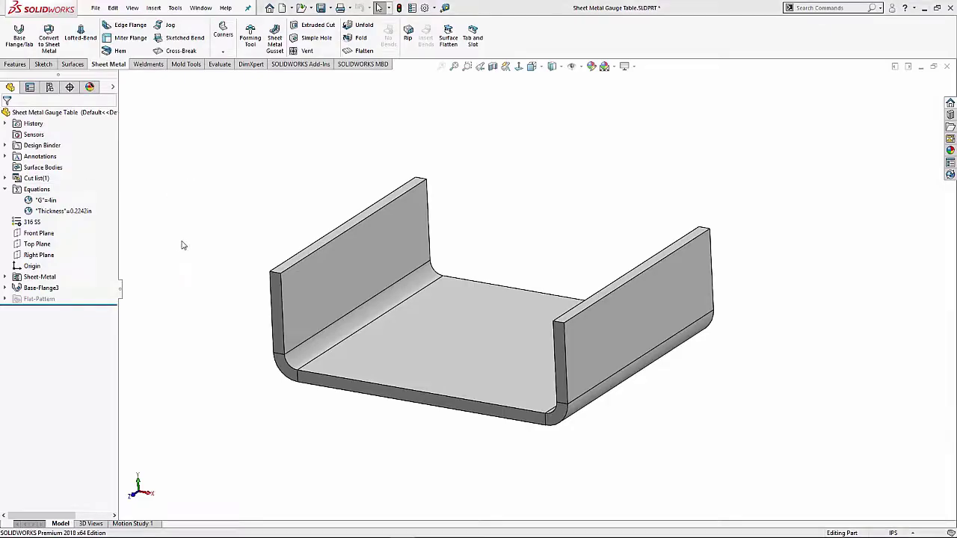
click(200, 9)
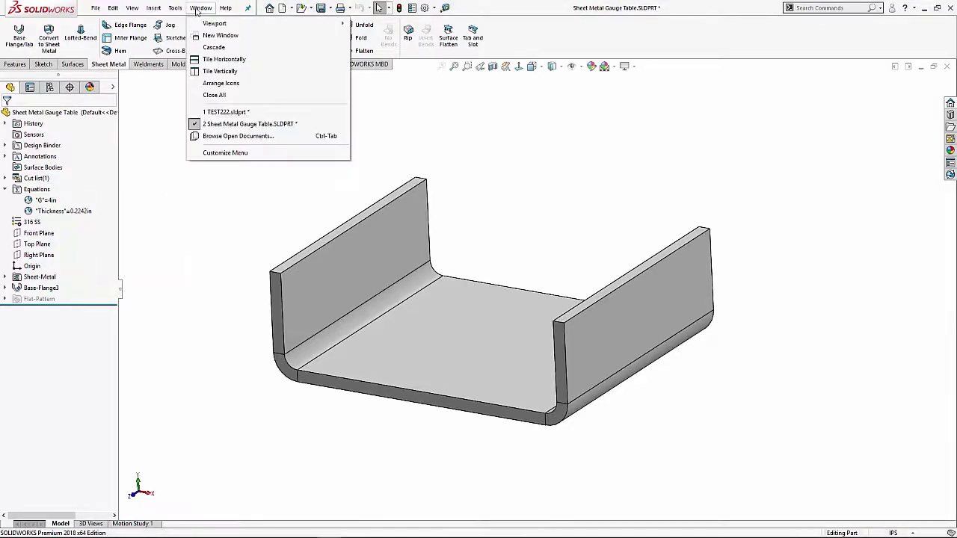
- In TEST222, add the missing closing parenthesis to GaugeNo so 0.2242in evaluates to gauge 4
click(224, 113)
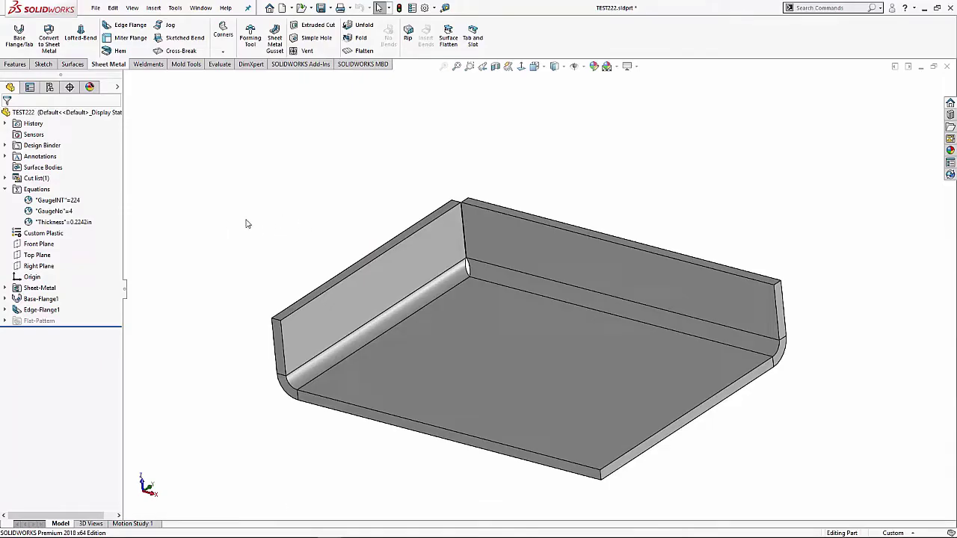
right_click(37, 192)
click(68, 201)
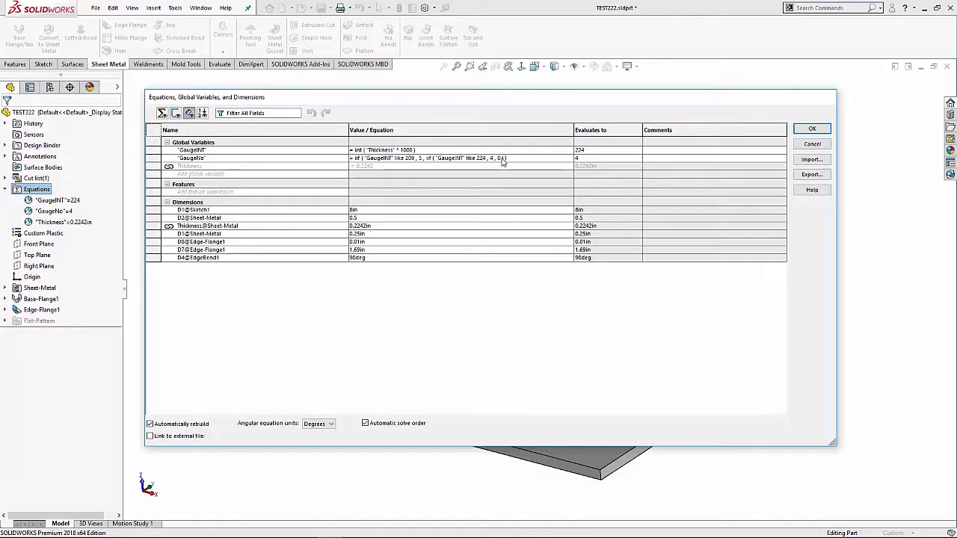
text())
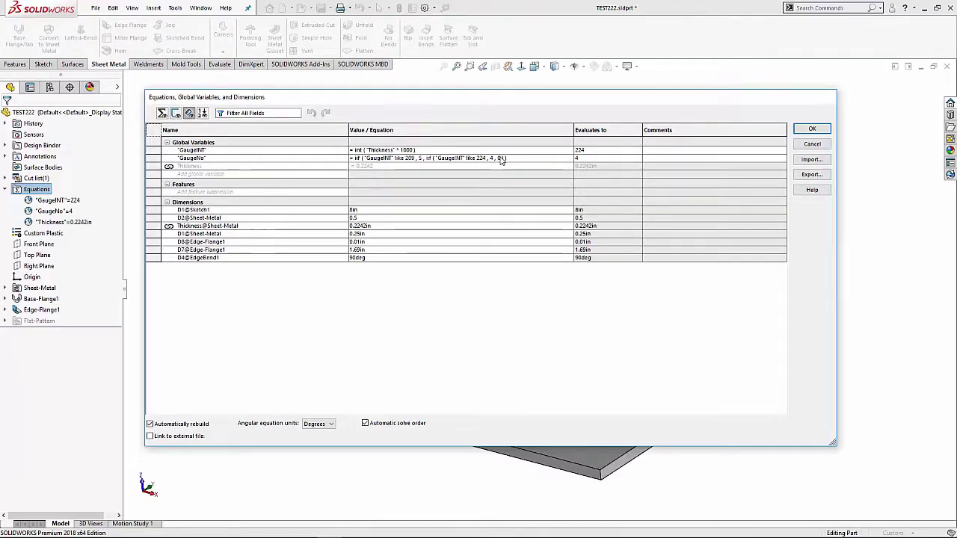
click(812, 128)
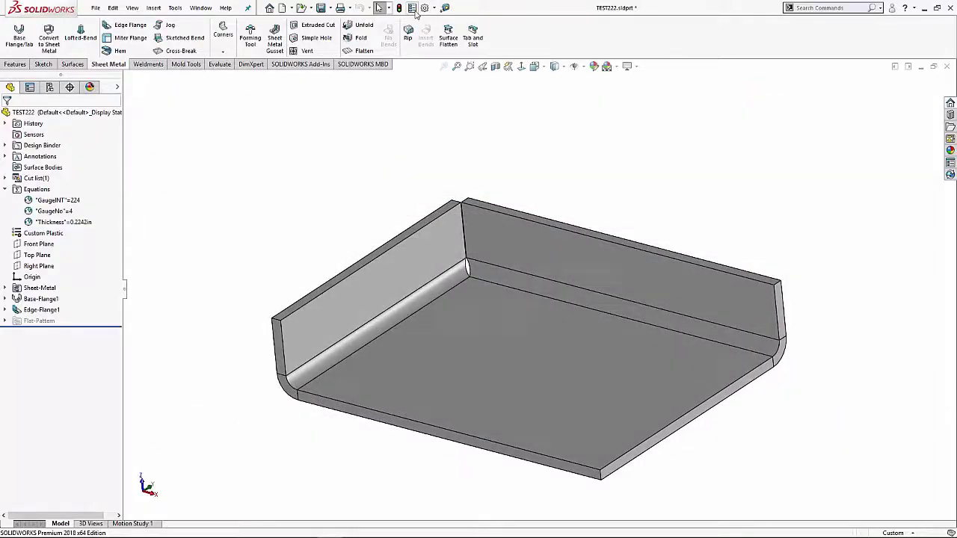
click(412, 8)
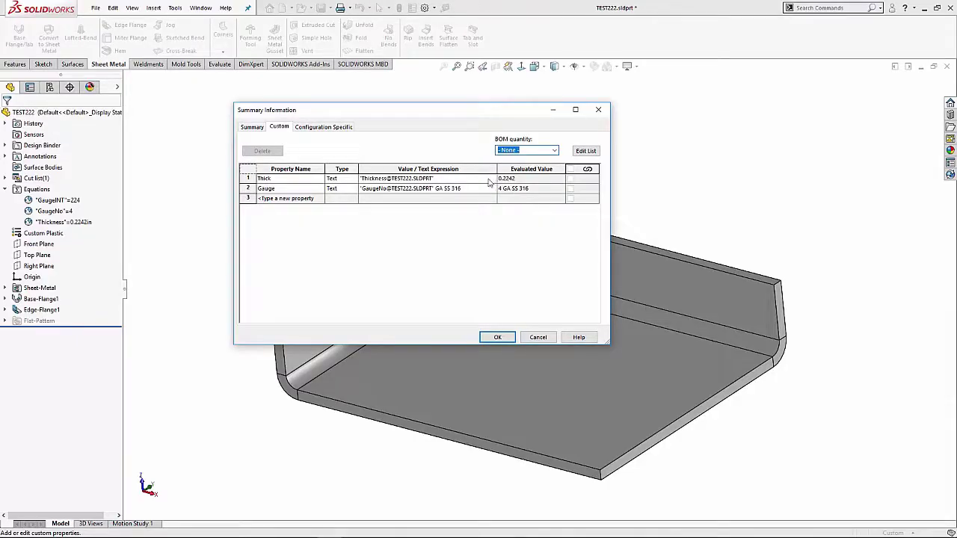
click(497, 338)
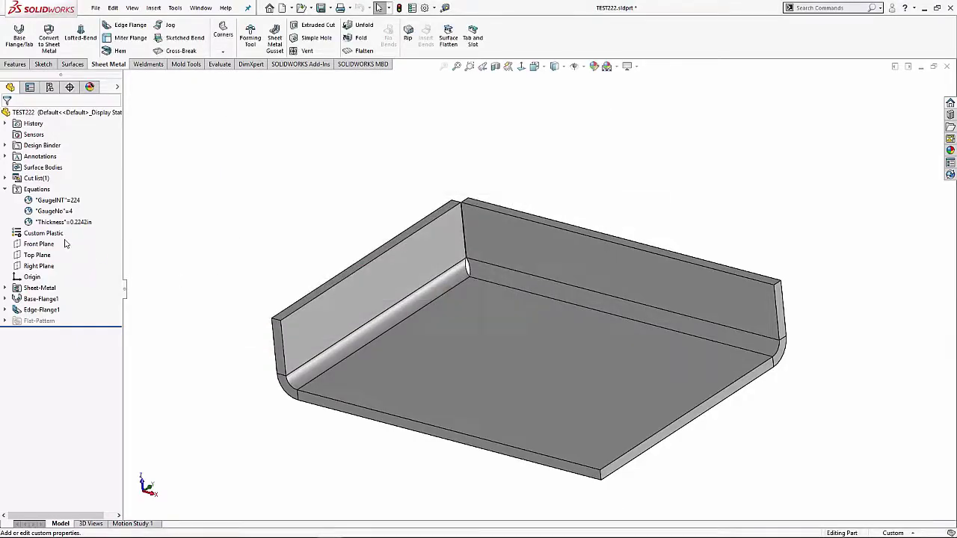
right_click(28, 290)
- Disable the gauge table, set sheet thickness to 0.1222in, and verify Gauge reads 0 GA SS 316
click(32, 262)
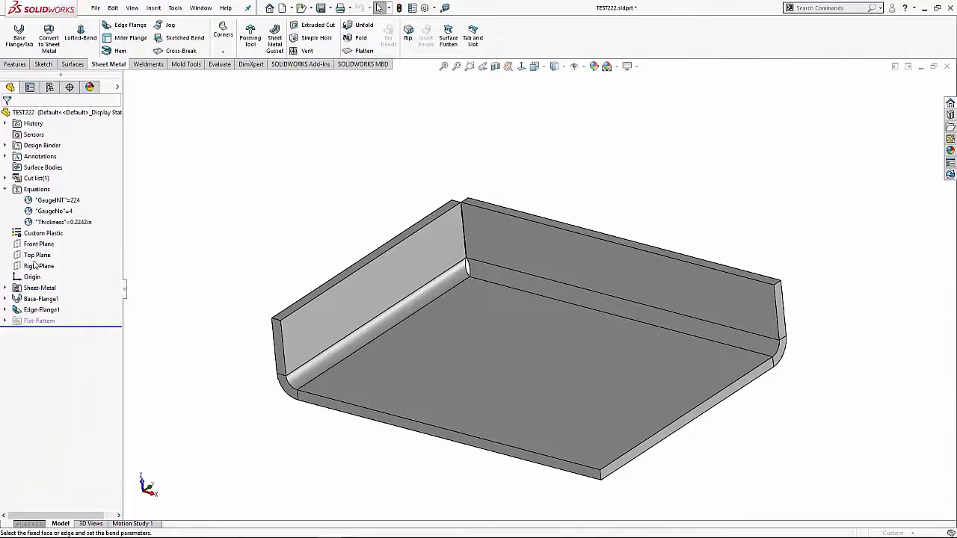
click(9, 143)
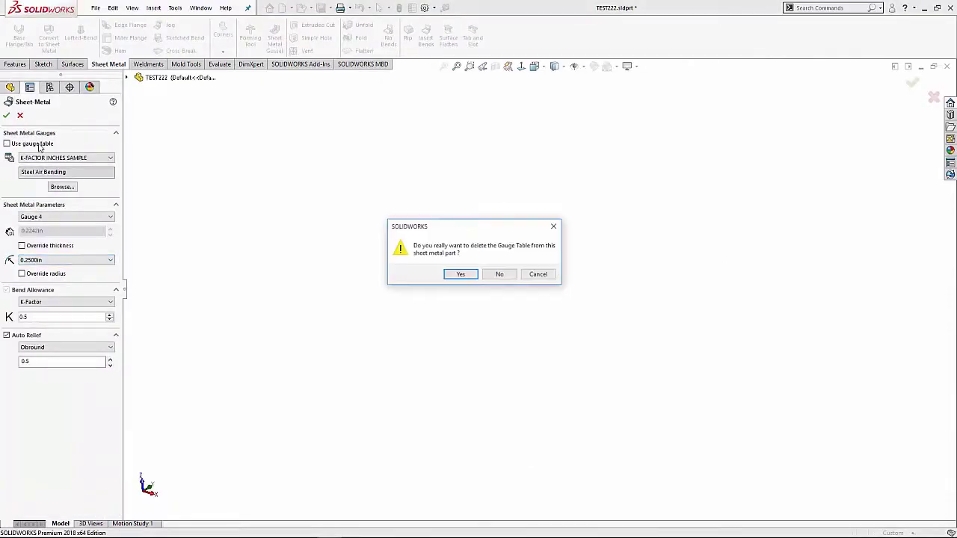
click(460, 274)
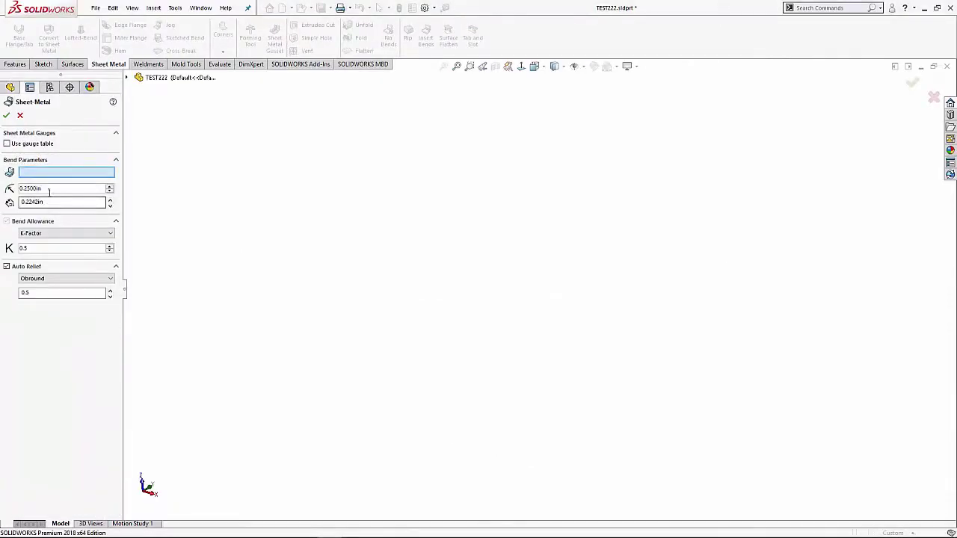
double_click(34, 202)
text(.1)
click(7, 117)
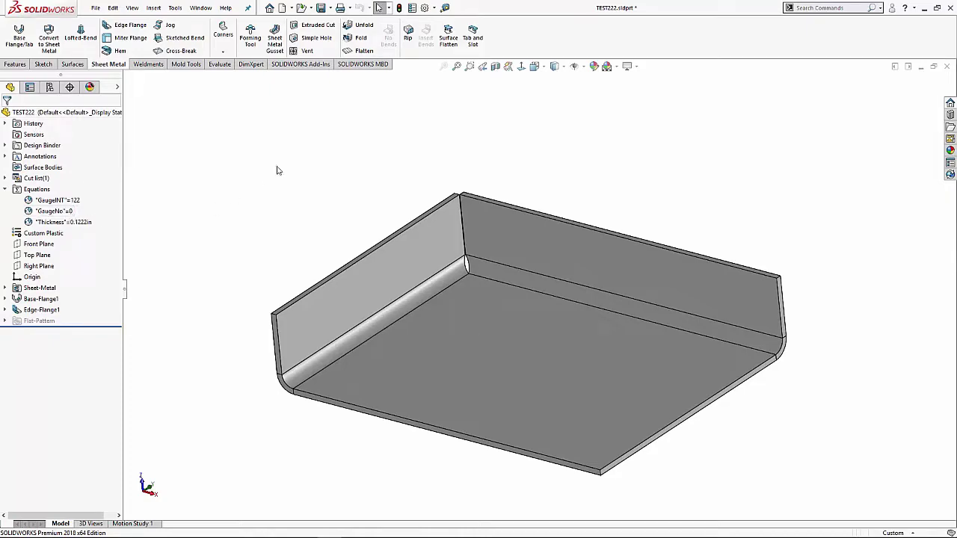
click(411, 8)
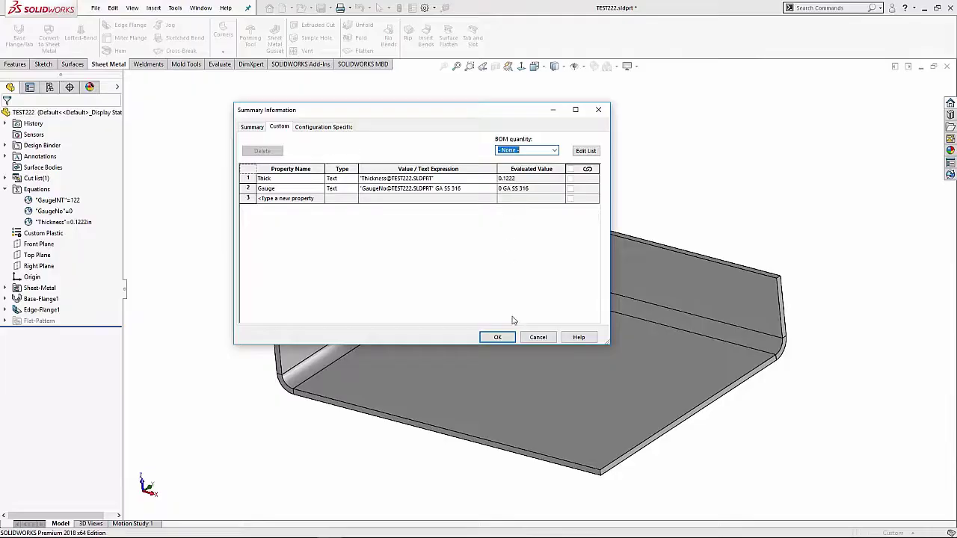
click(498, 337)
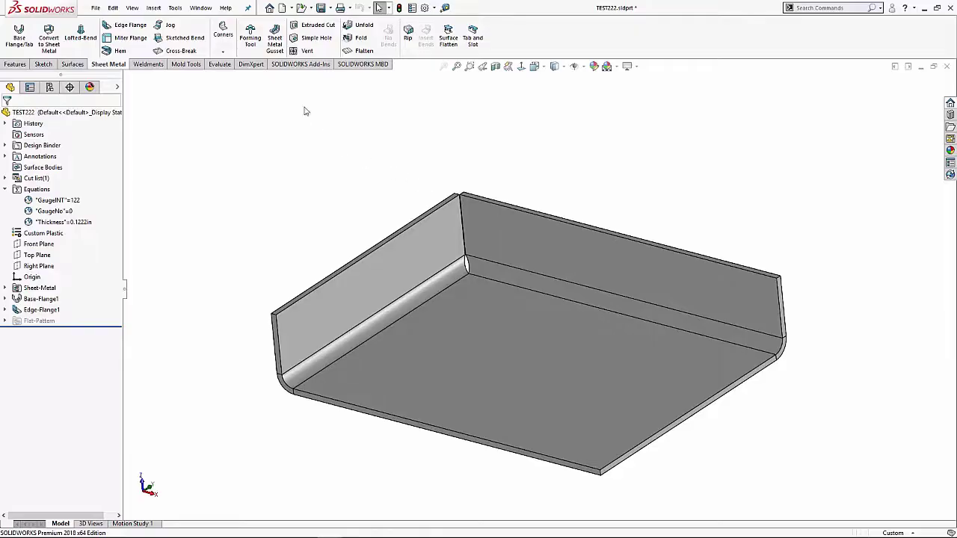
- Save TEST222 as a Part Templates (*.prtdot) file named 'SM Part Template'
click(329, 8)
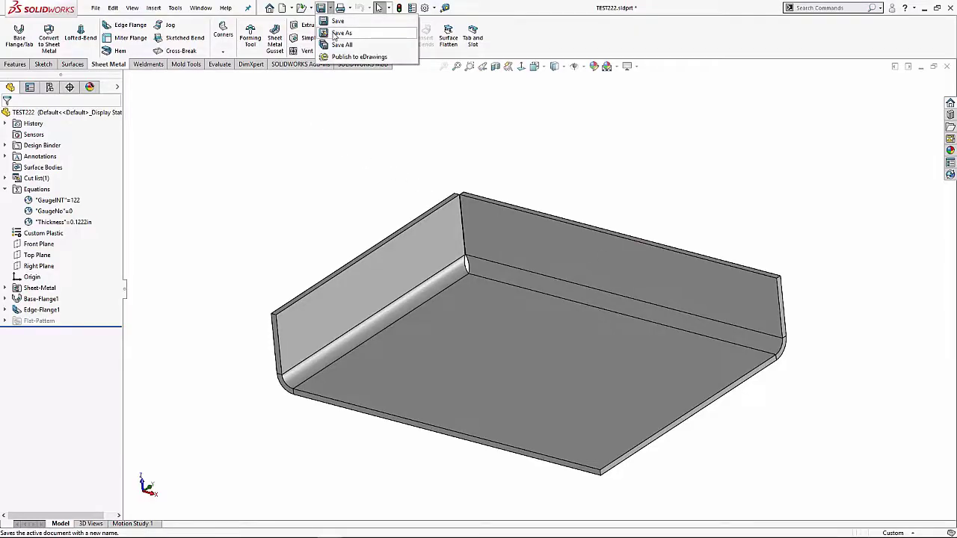
click(334, 34)
click(448, 333)
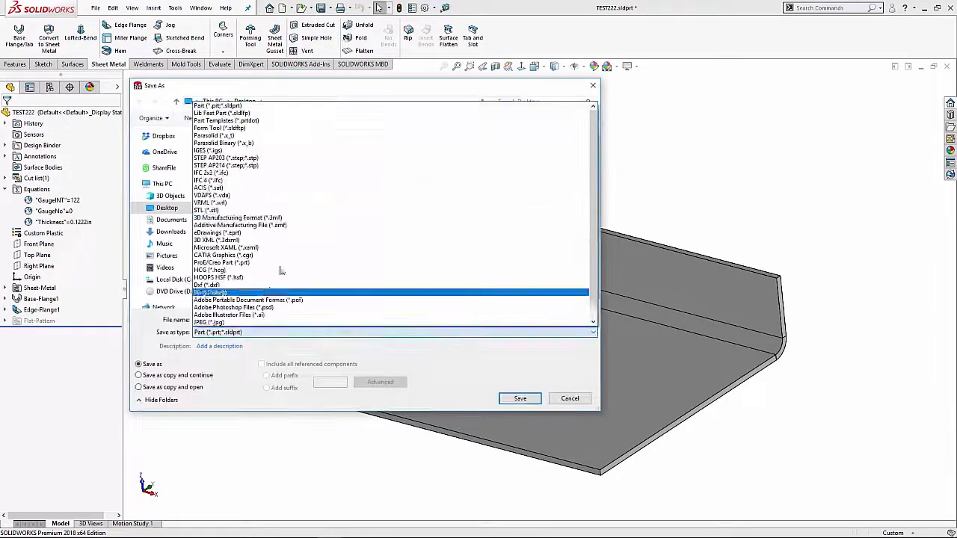
click(226, 120)
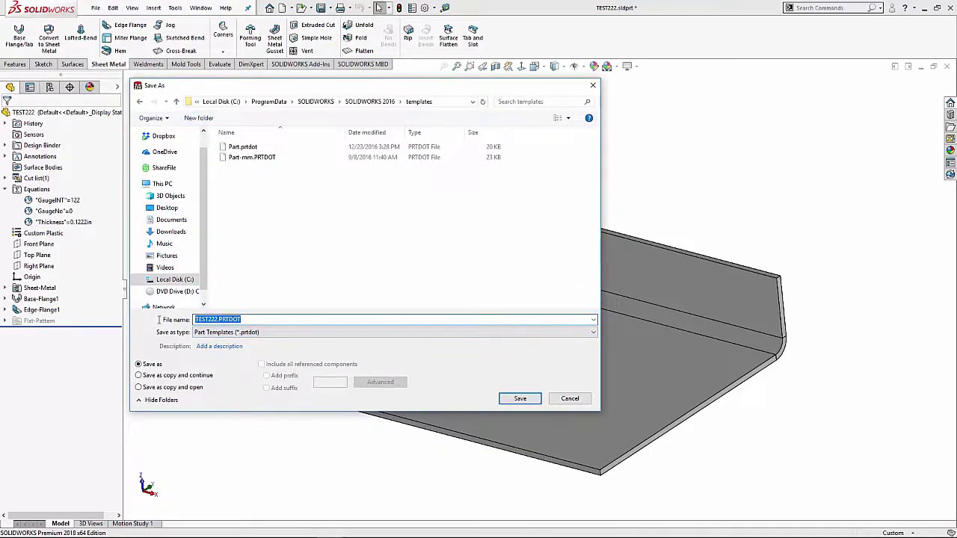
drag(218, 319, 185, 320)
text(SM Part Template)
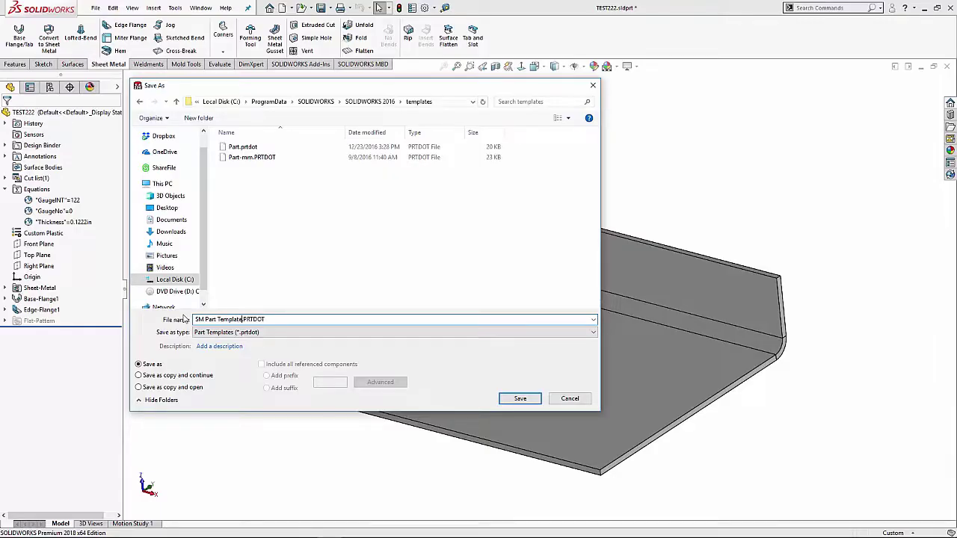
click(522, 399)
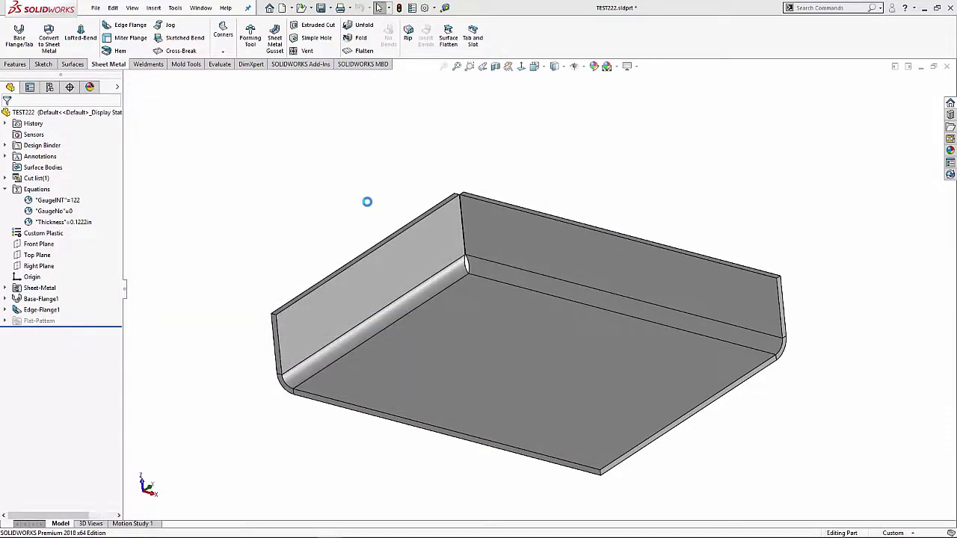
click(283, 9)
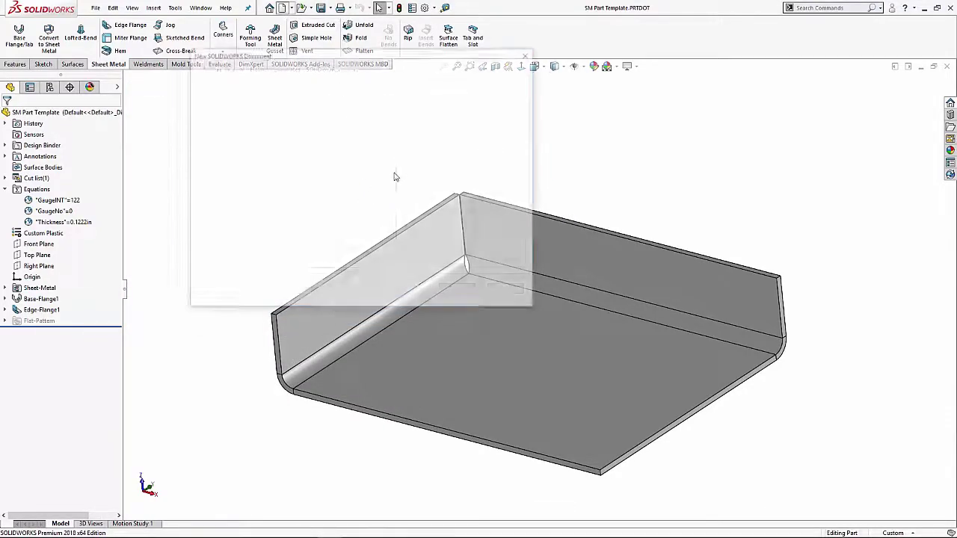
click(290, 92)
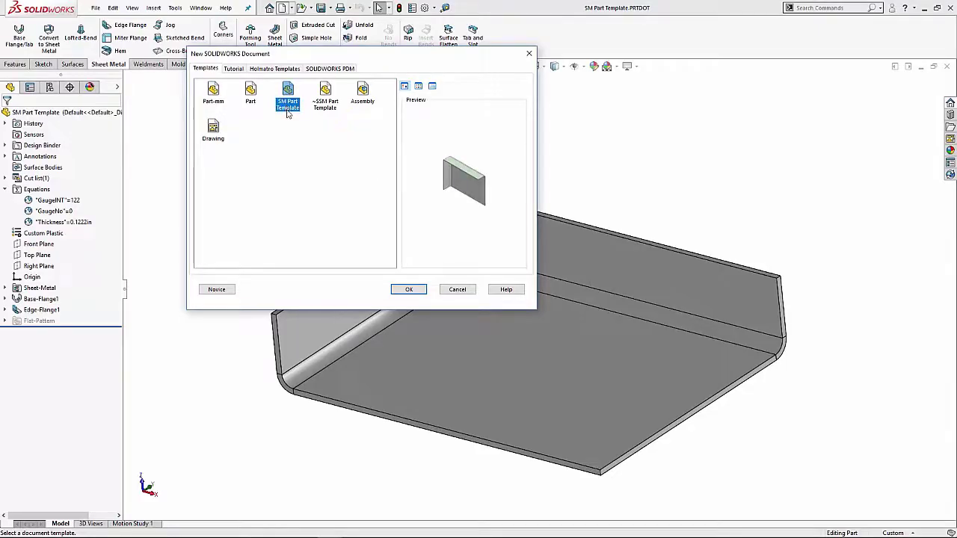
drag(290, 108, 343, 197)
key(Escape)
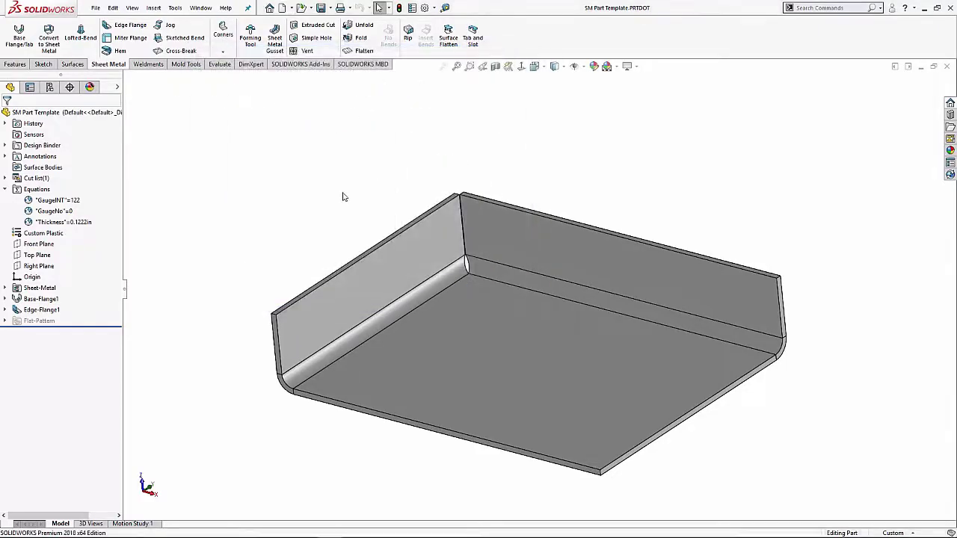